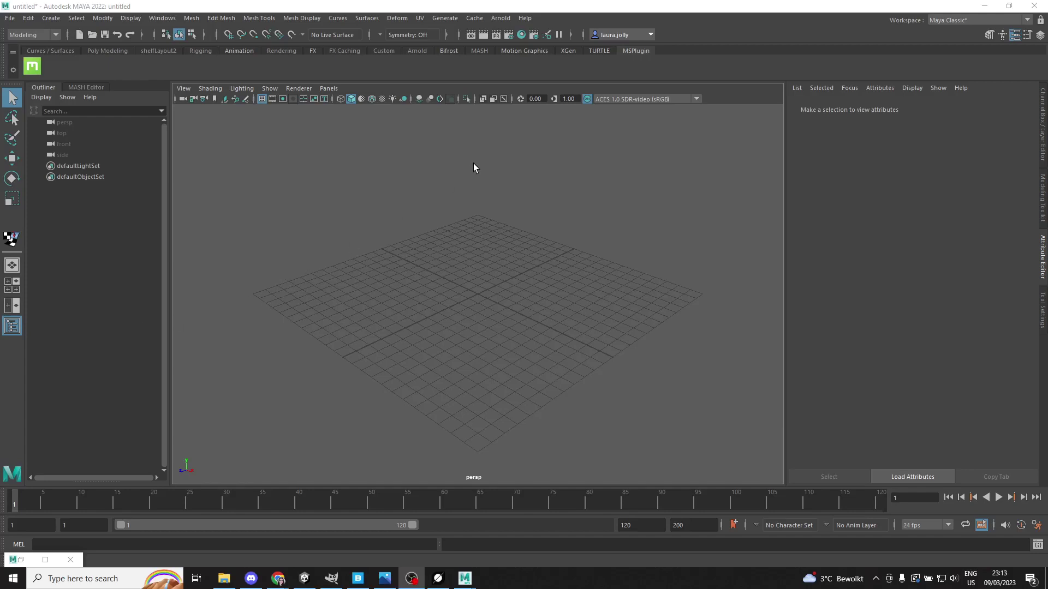
Step: Switch to World Creator, review the terrain's available precision settings, and return to Maya
click(436, 579)
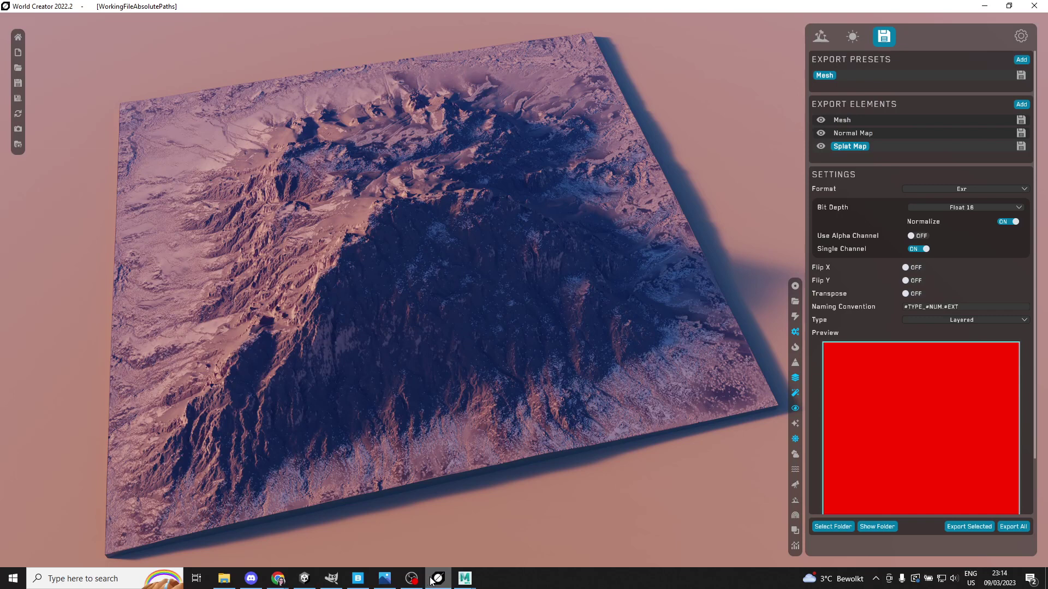
click(821, 39)
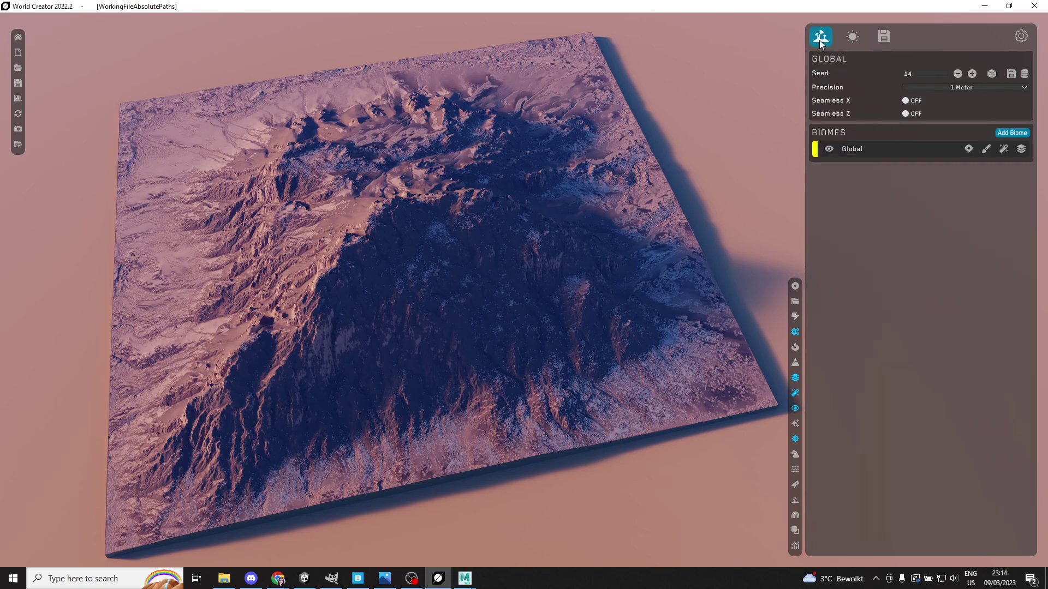
click(965, 87)
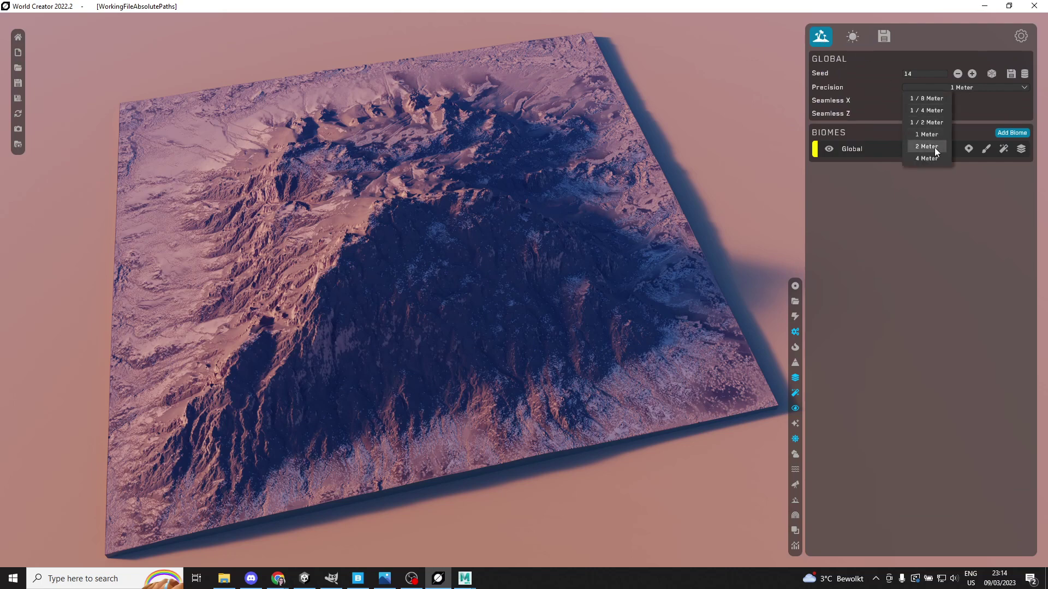
click(948, 286)
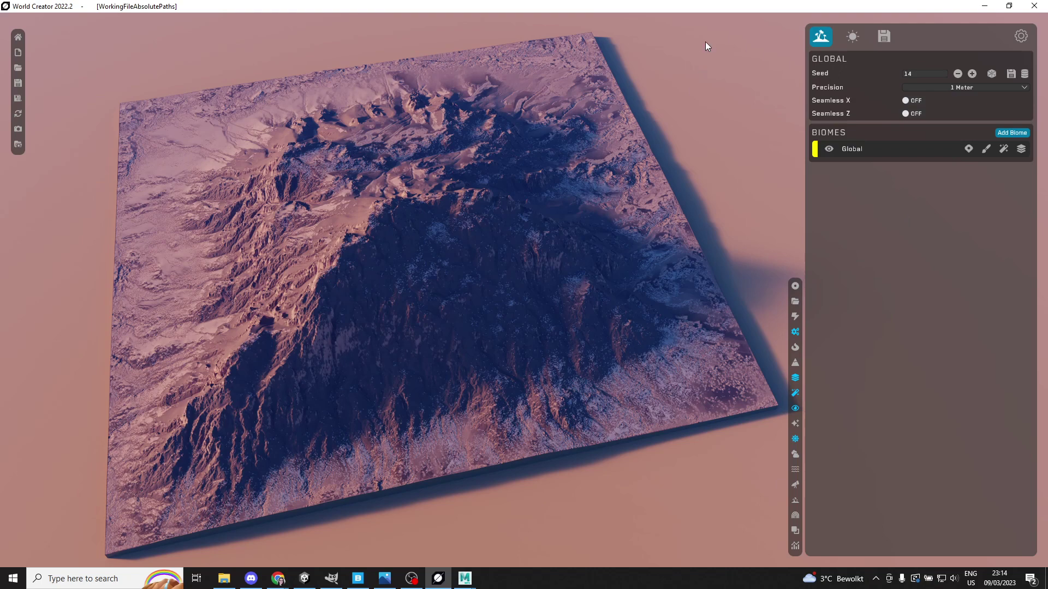
click(464, 579)
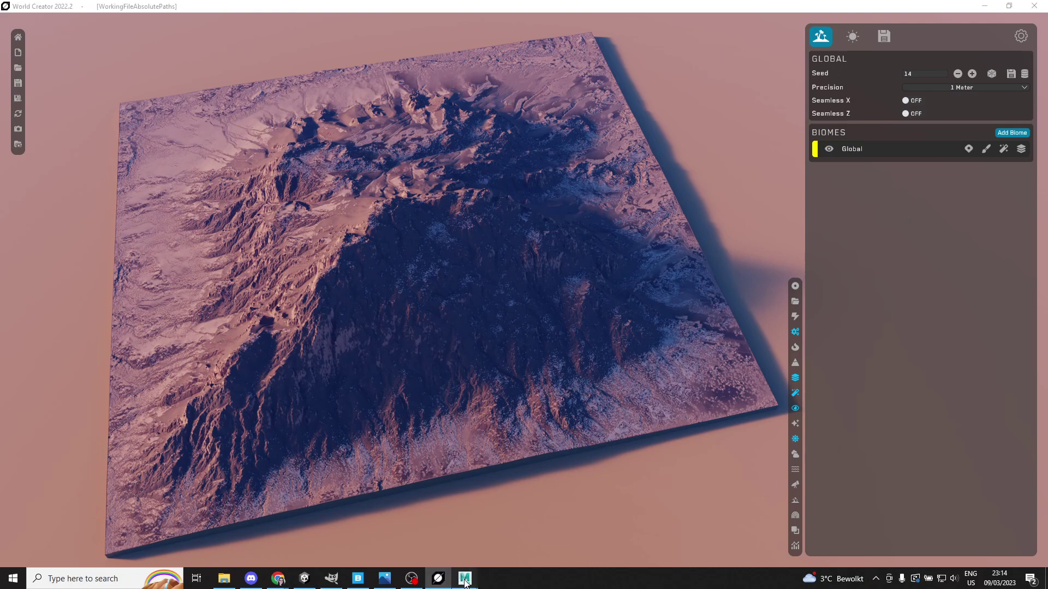
click(507, 526)
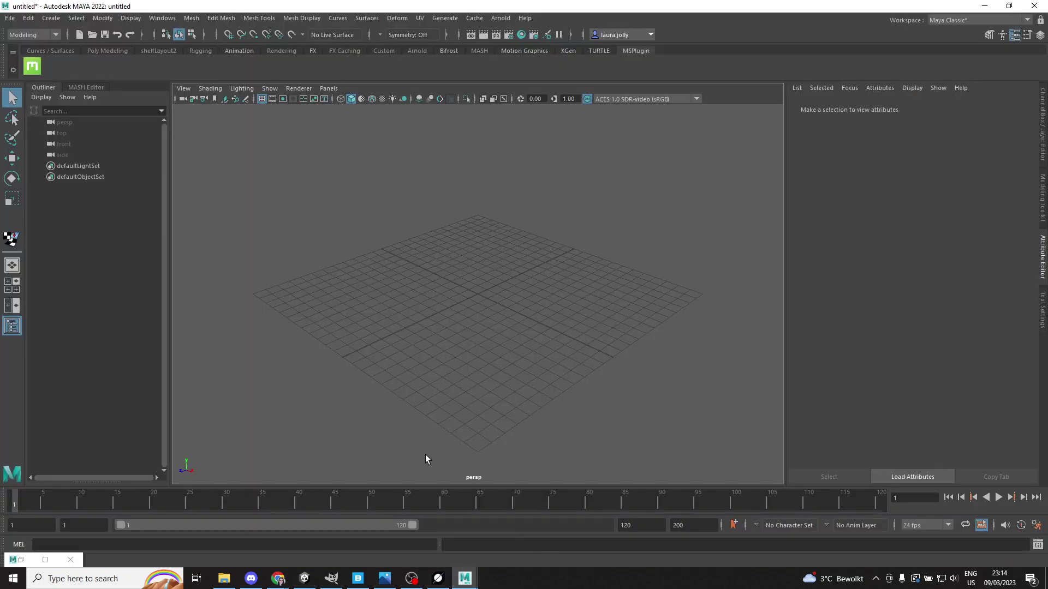
Step: Import the terrain mesh Mesh_0.obj from the WorldCreatorTutorial folder and frame the whole terrain in the perspective view
click(10, 18)
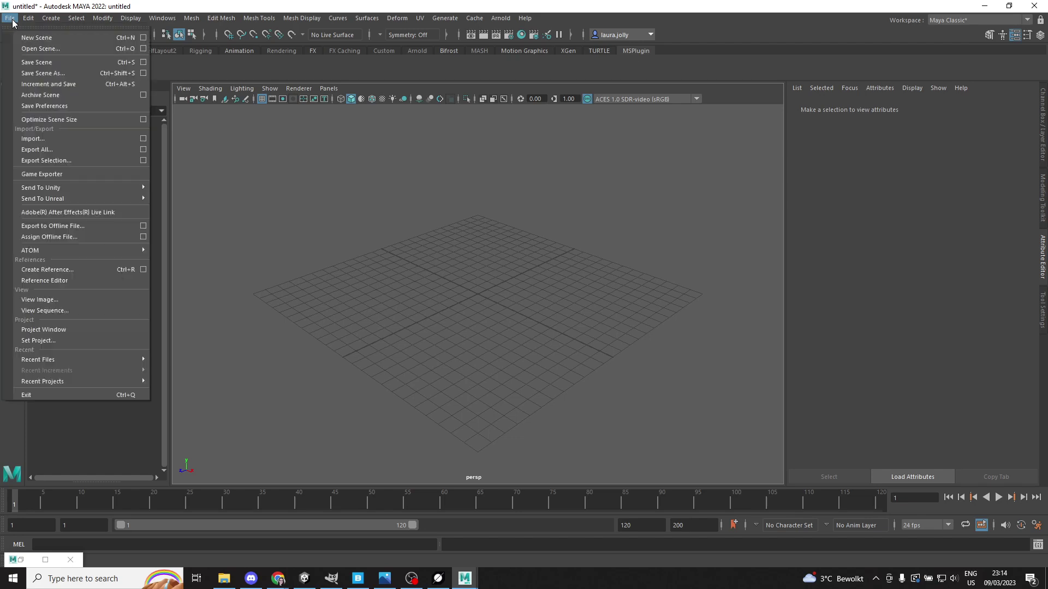
click(41, 139)
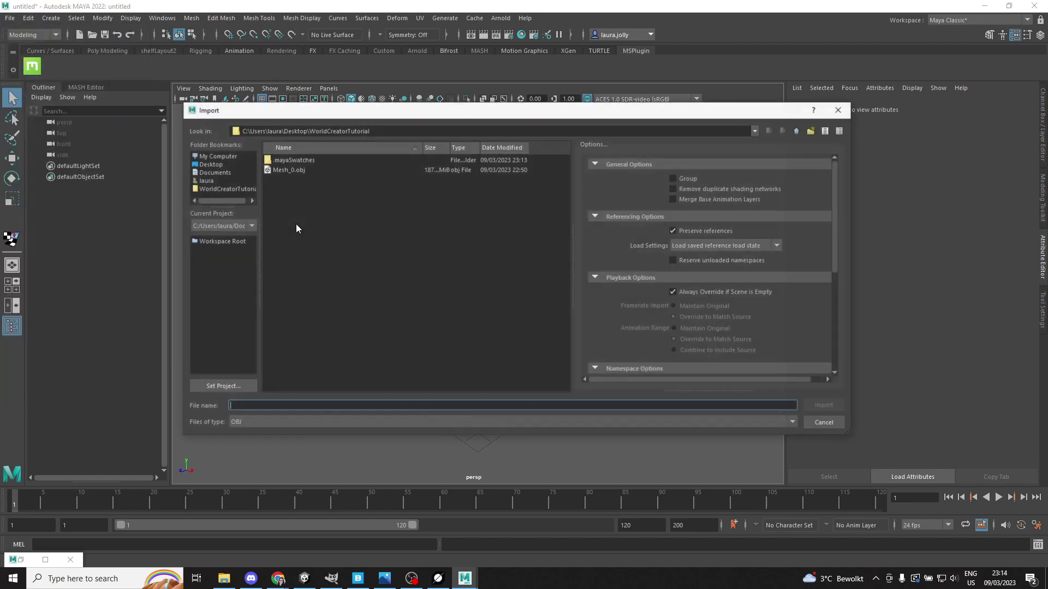
click(297, 171)
click(823, 407)
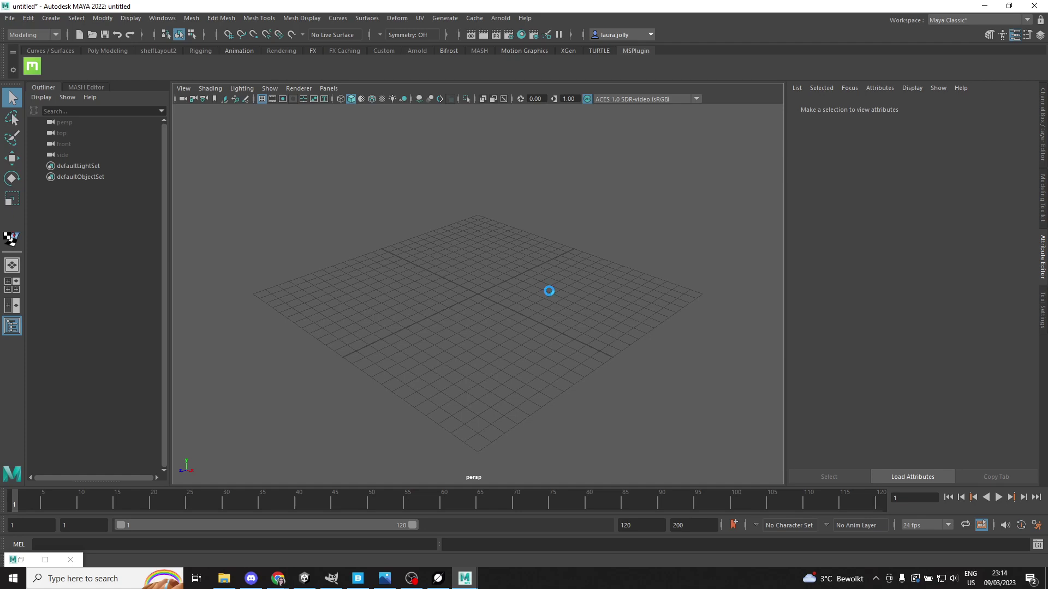
scroll(548, 295, down, 6)
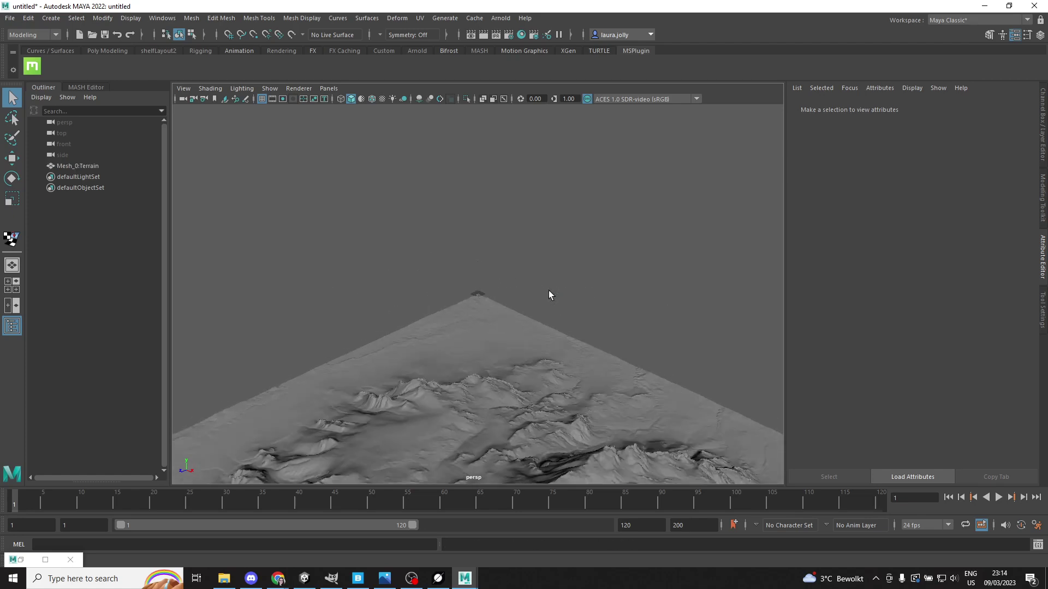
alt+drag(509, 367, 525, 308)
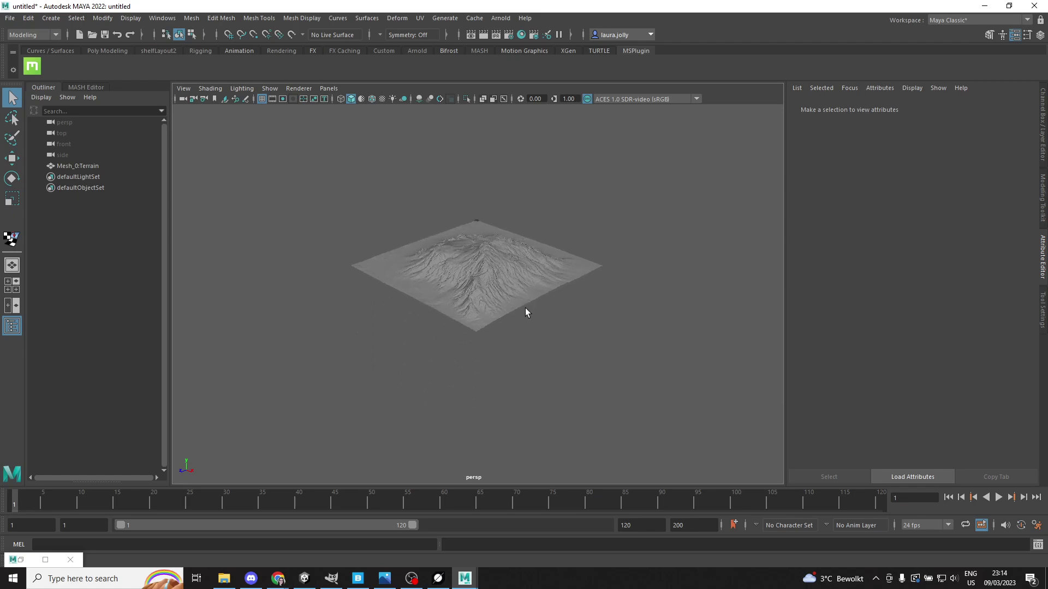
scroll(525, 308, up, 8)
scroll(557, 301, down, 3)
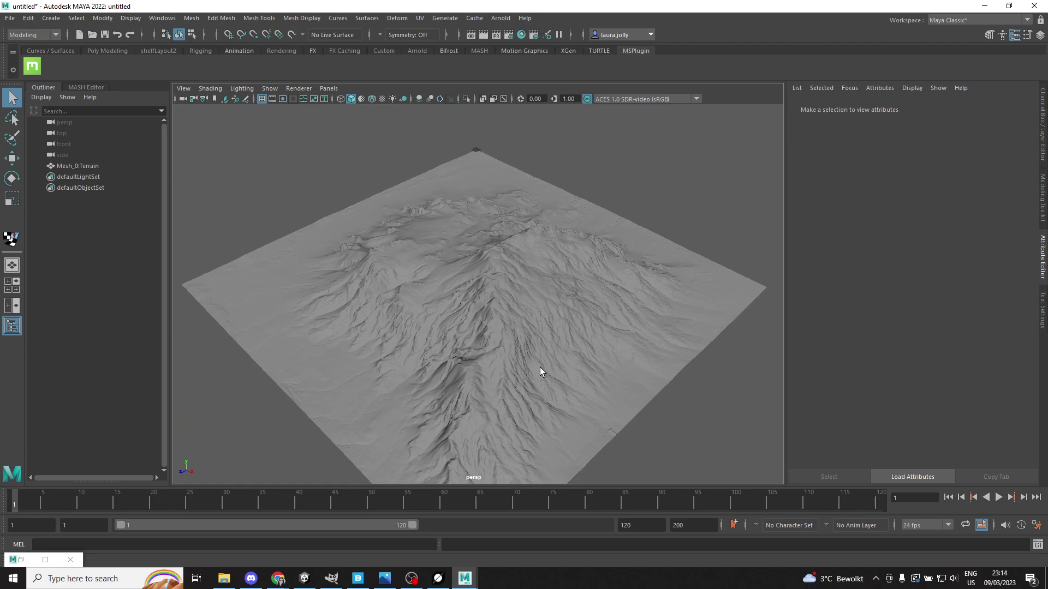
Step: Switch to Quixel Bridge and export the Mossy Forest Floor surface to Maya at 2K resolution
click(357, 578)
scroll(603, 224, down, 1)
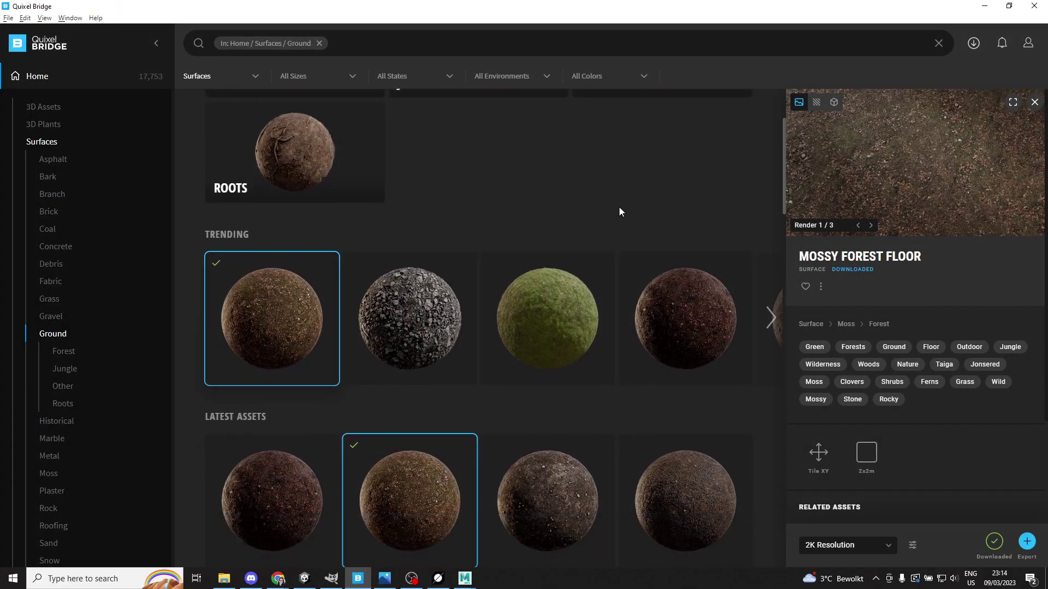
click(1028, 543)
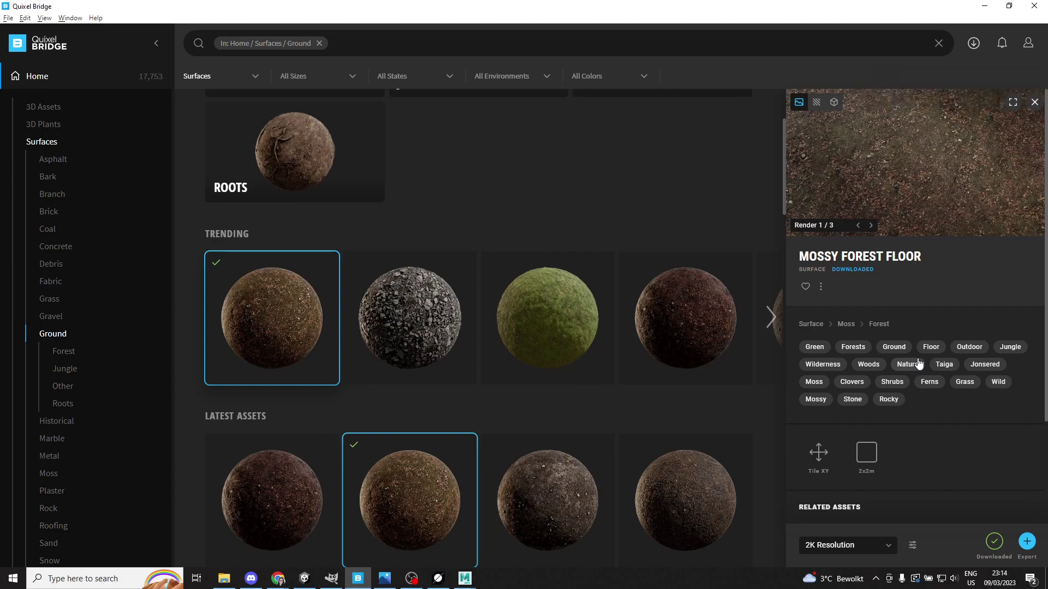
Step: Find the Rocky Ground surface among the ground surfaces and export it to Maya at 2K resolution
scroll(565, 157, down, 6)
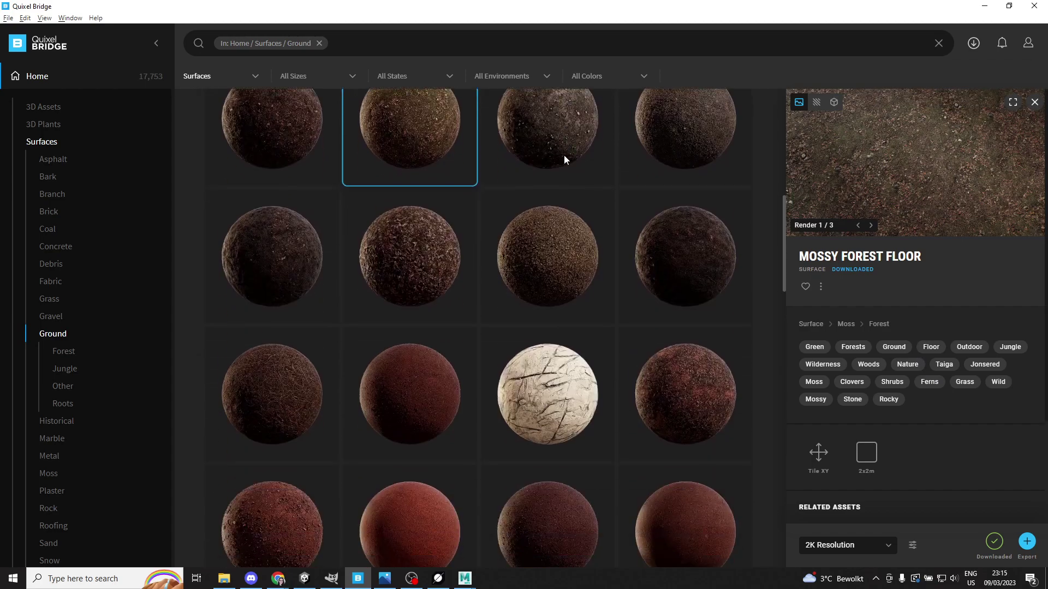
scroll(564, 155, down, 5)
click(688, 265)
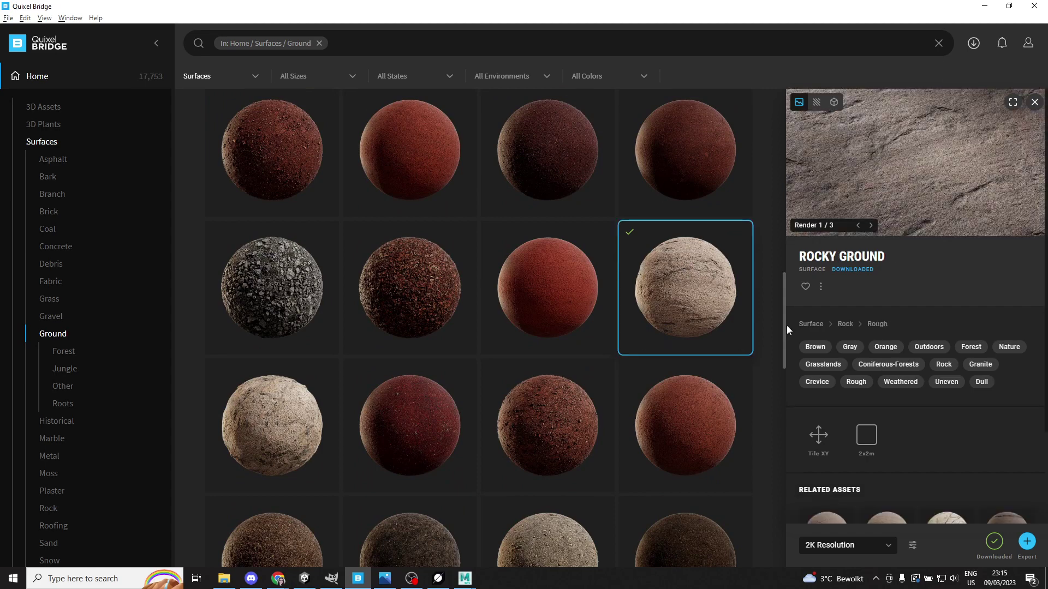
click(1026, 543)
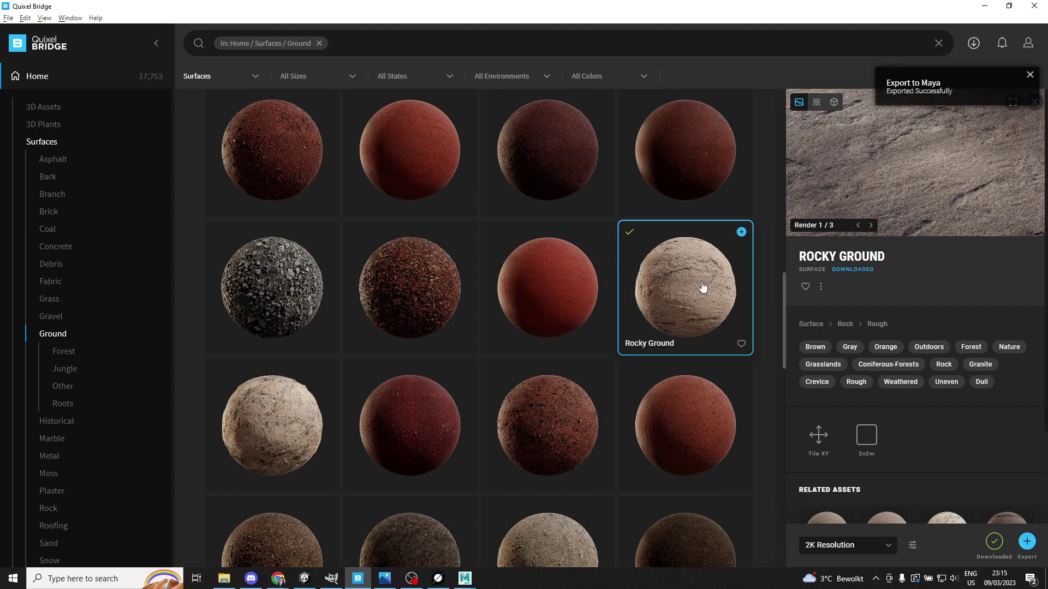
Step: Return to Maya and check the exported Megascans materials in the Hypershade
click(984, 10)
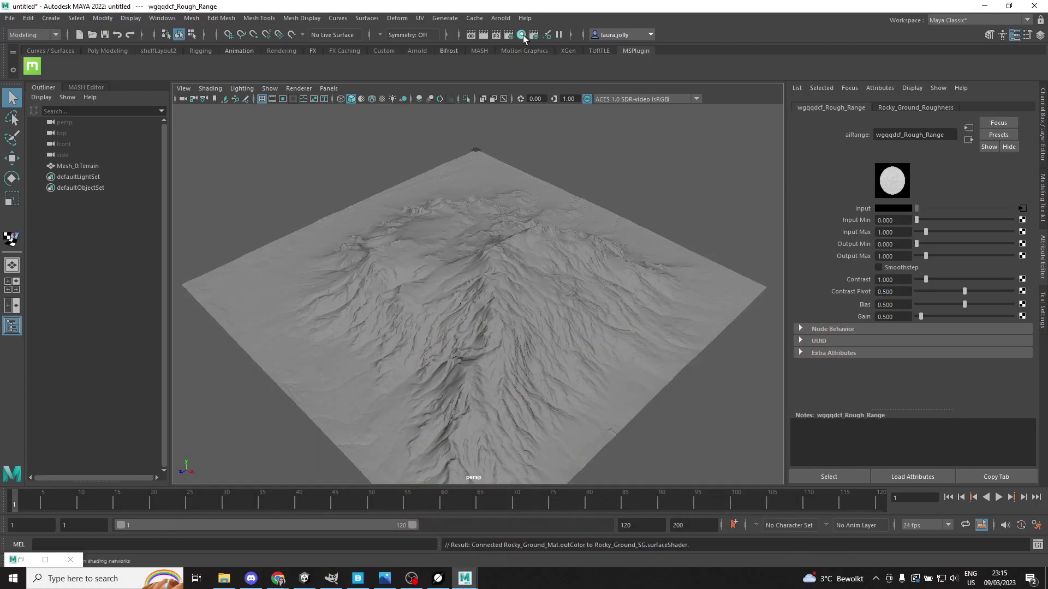
click(523, 34)
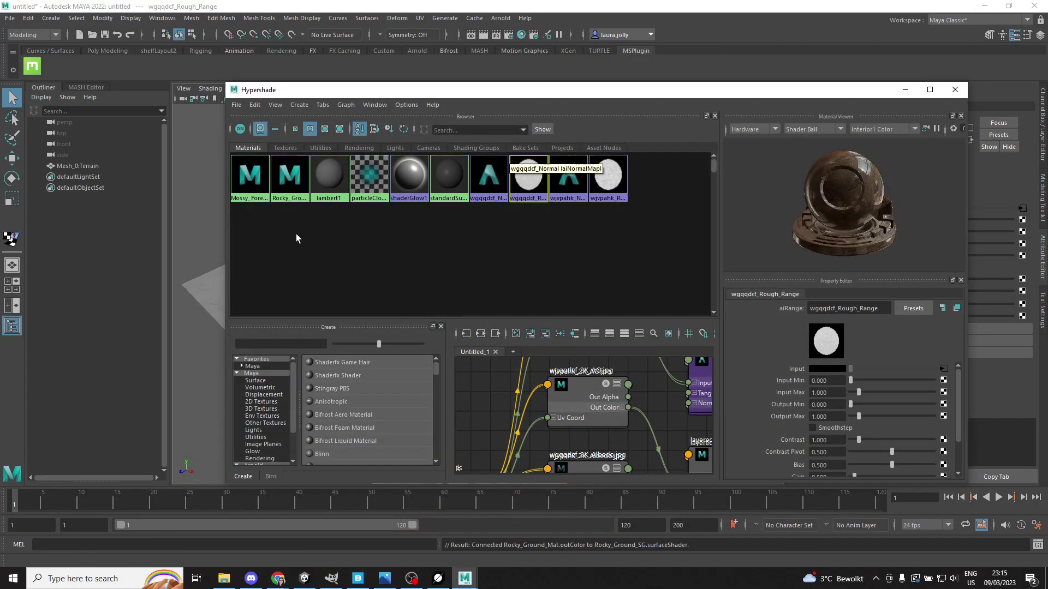
click(905, 89)
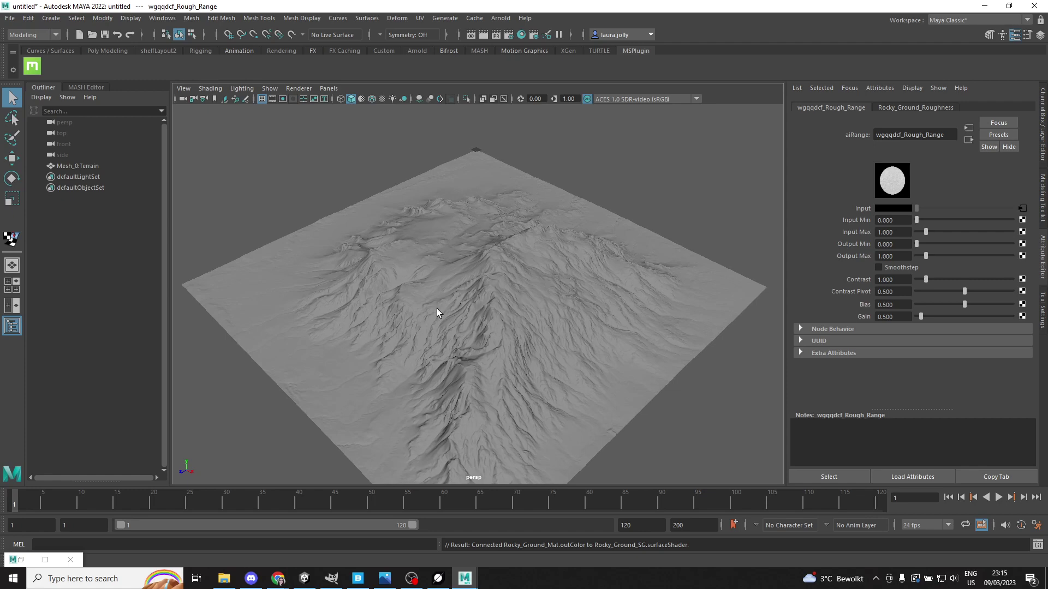
Step: Assign a new Arnold aiStandardSurface material to the terrain mesh
click(378, 281)
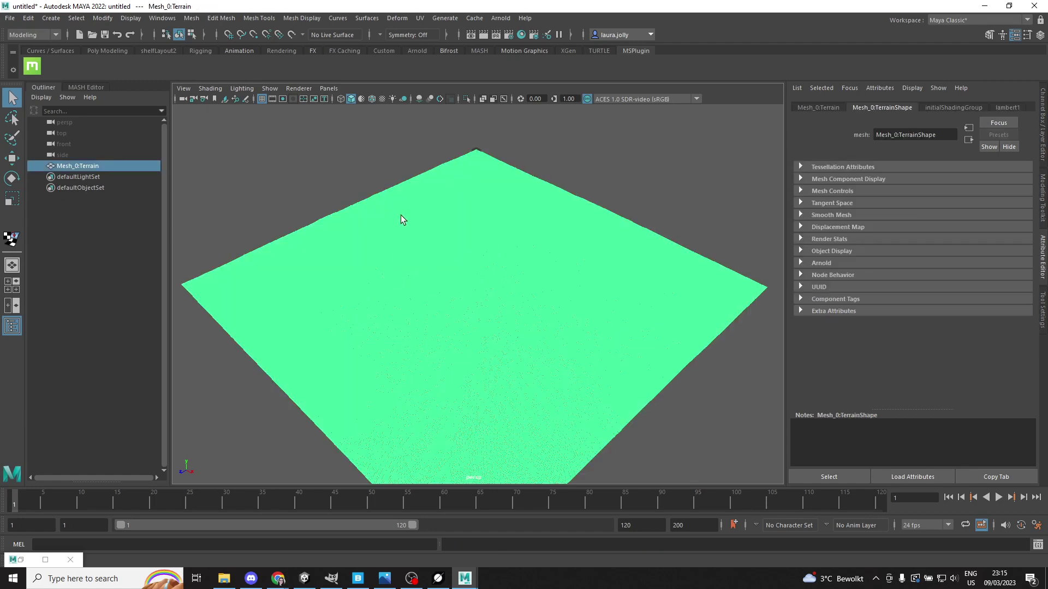
right_drag(473, 188, 477, 467)
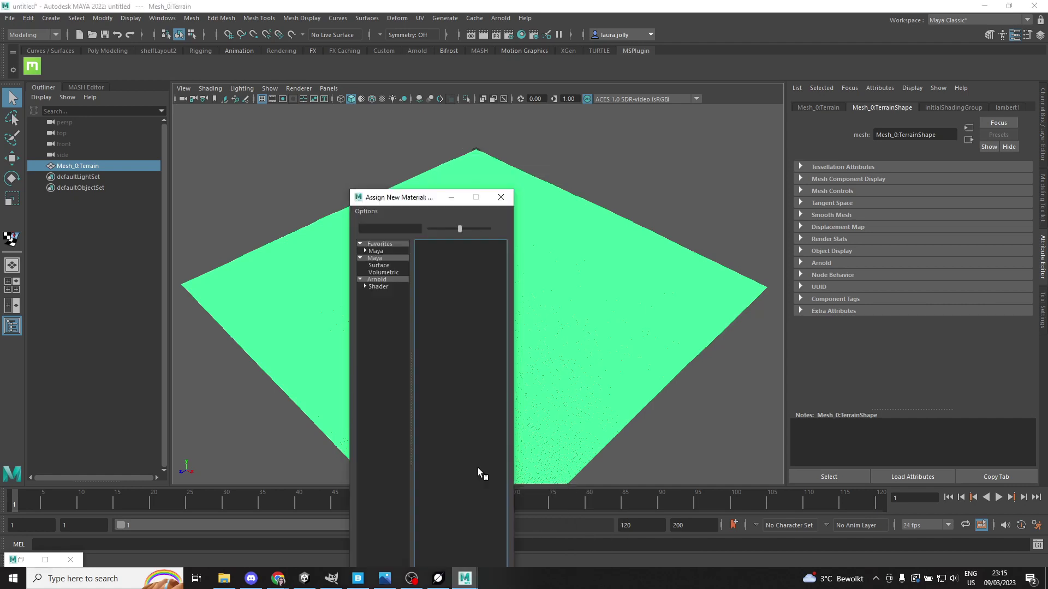
click(379, 279)
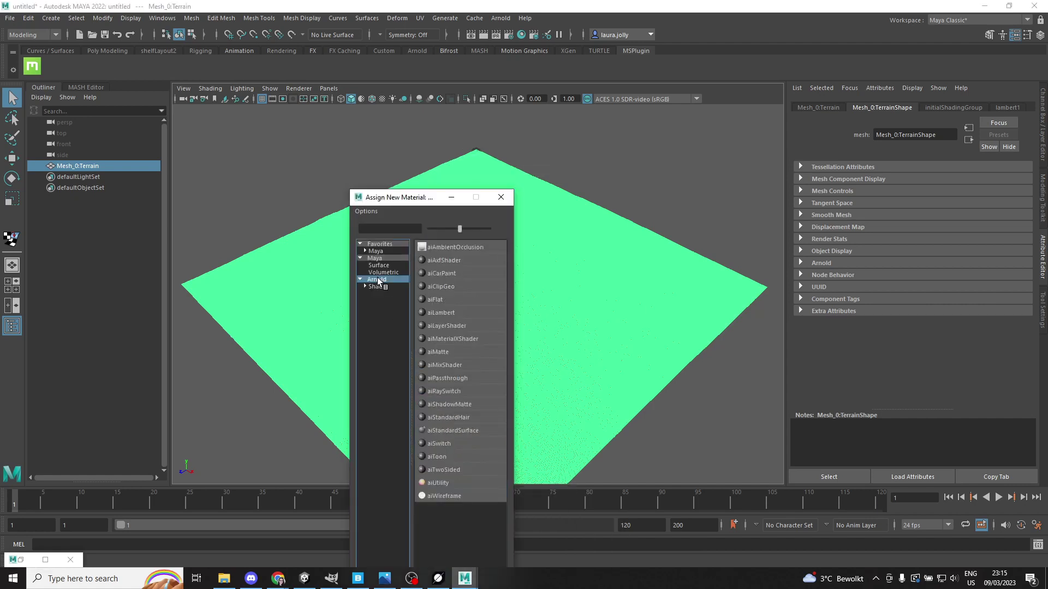
click(453, 431)
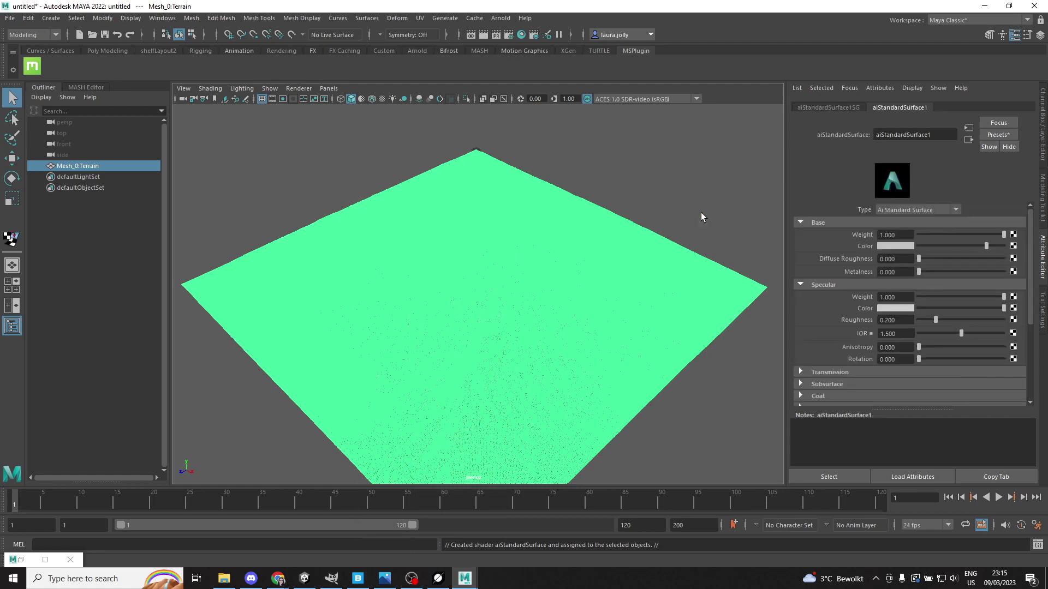
Step: Connect a File texture created as a projection to the base color of the terrain's aiStandardSurface material
click(1013, 246)
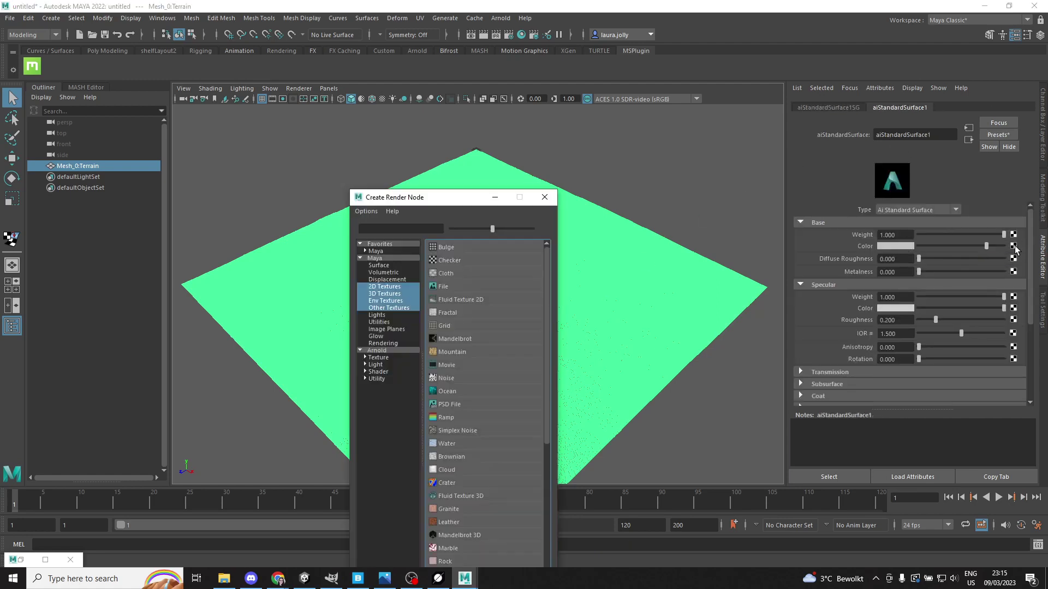
right_click(450, 286)
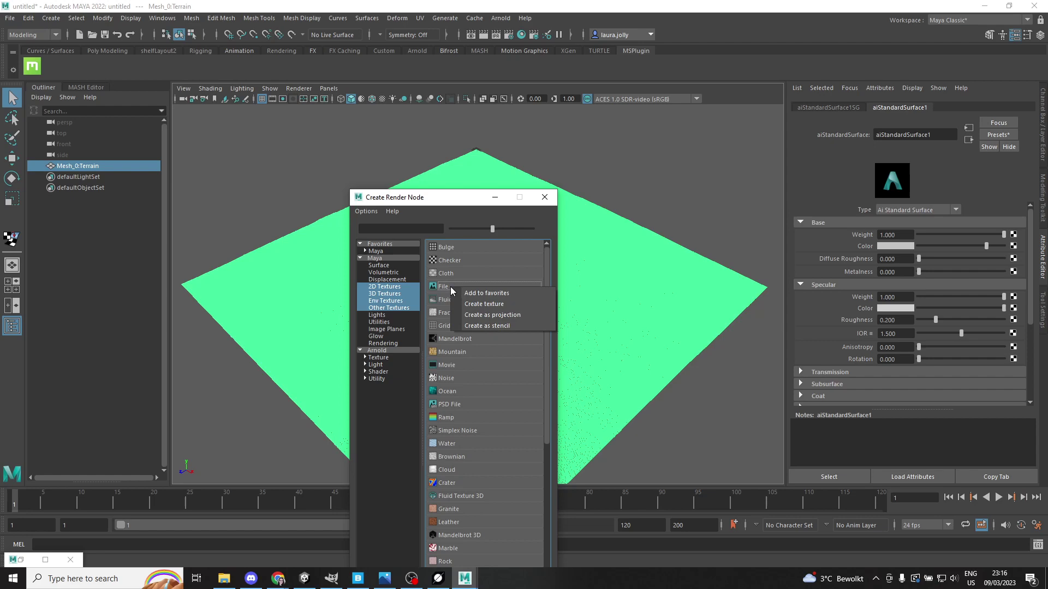
click(493, 315)
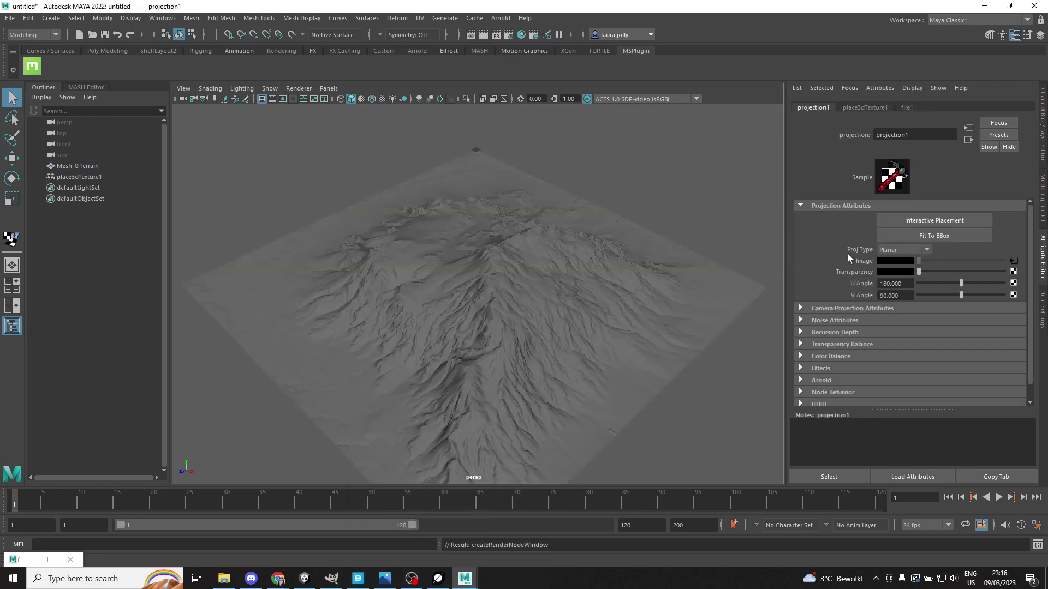
Step: Rotate the projection's 3D texture placement to -90 on X and fit it to the terrain's group bounding box
click(866, 108)
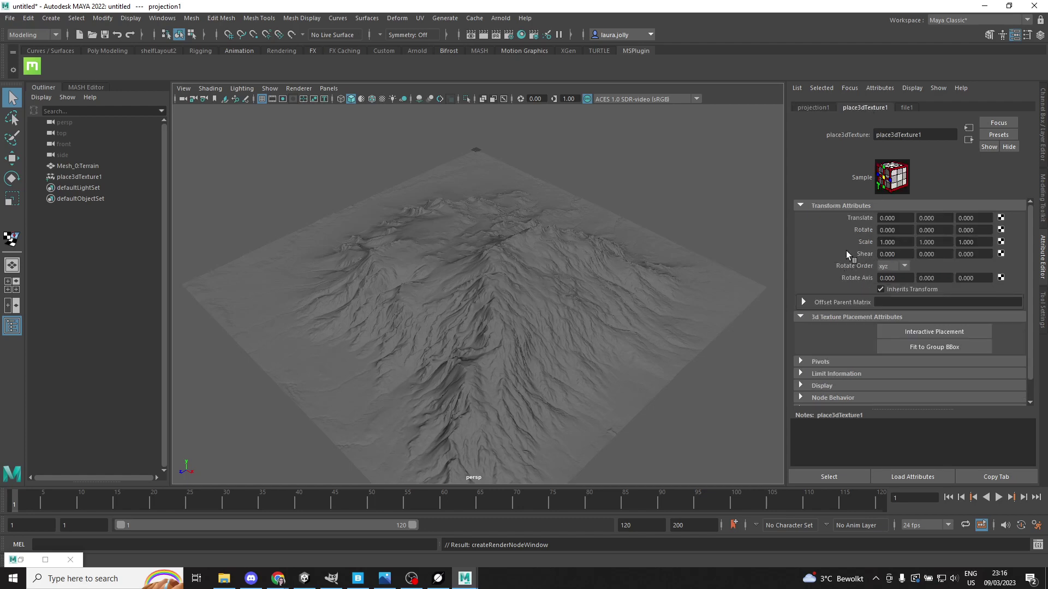
click(900, 229)
click(928, 348)
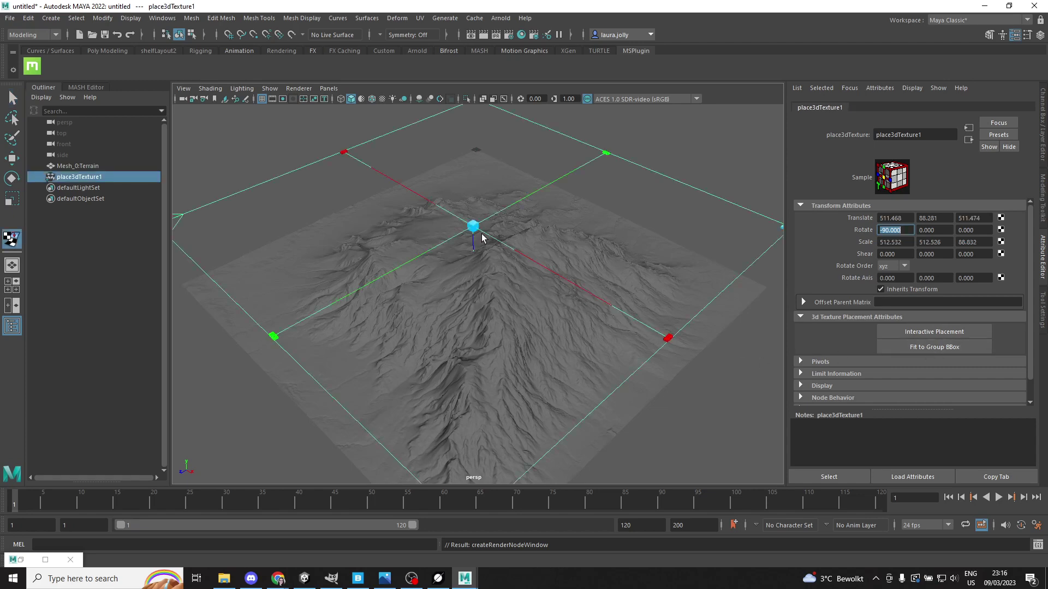
scroll(426, 309, down, 3)
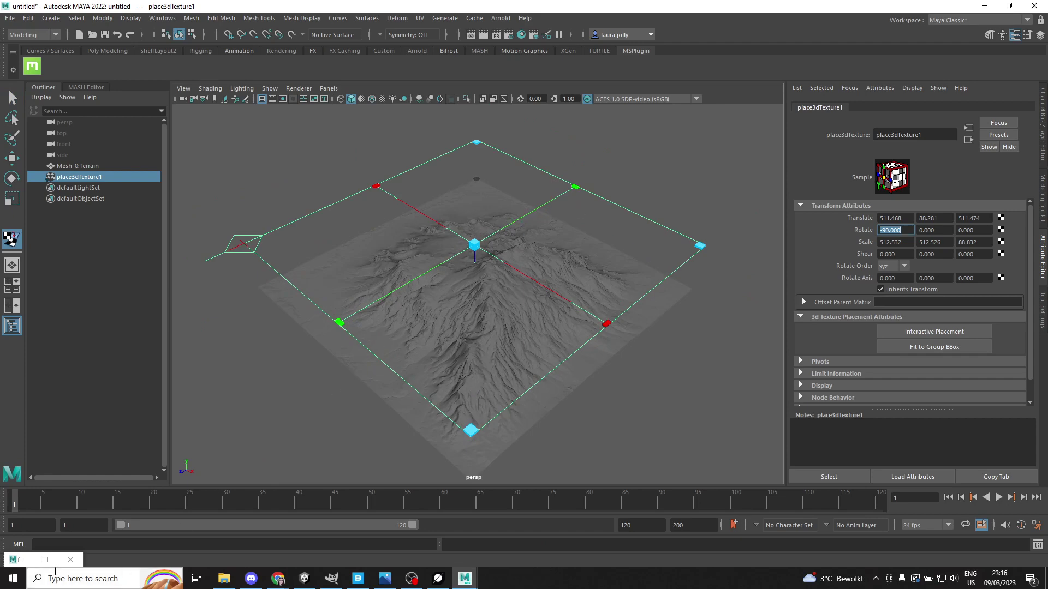
Step: Maximize the Hypershade and spread out the Rocky_Ground_Mat, aiStandardSurface and projection nodes so their connections are readable
click(22, 559)
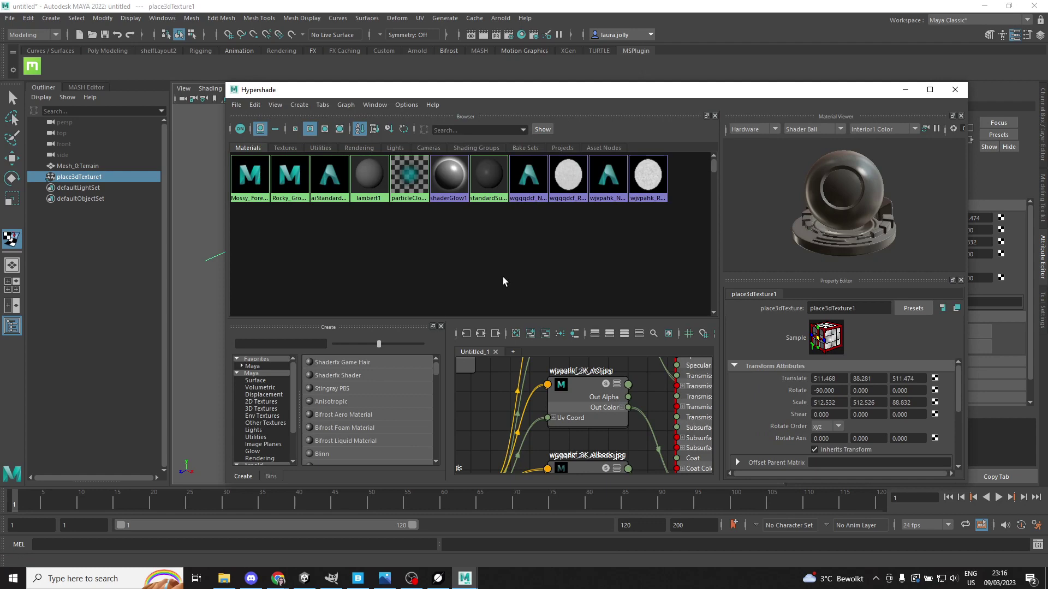
click(930, 90)
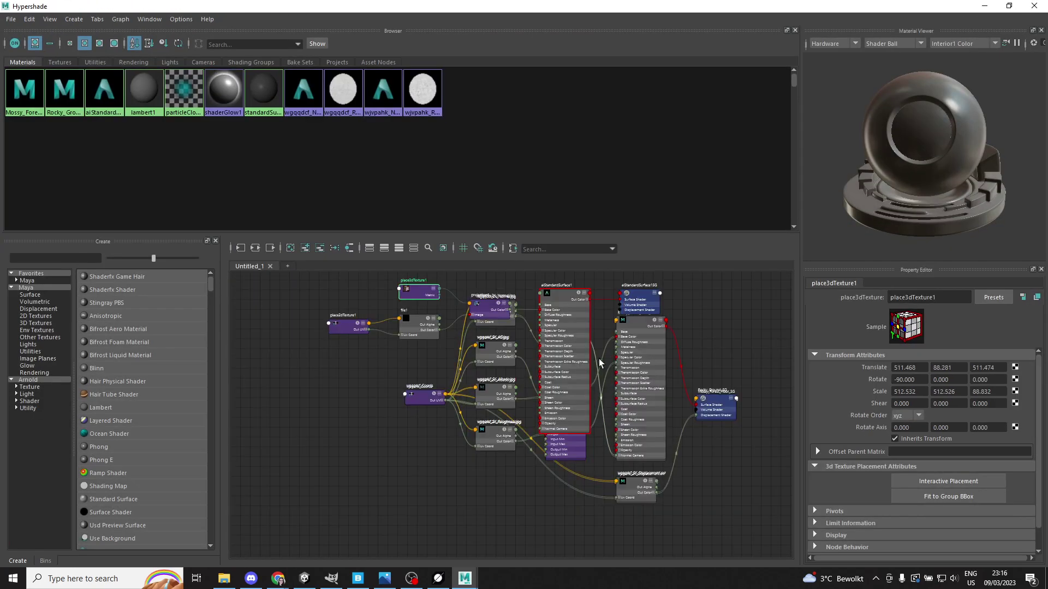
click(632, 379)
drag(686, 445, 682, 450)
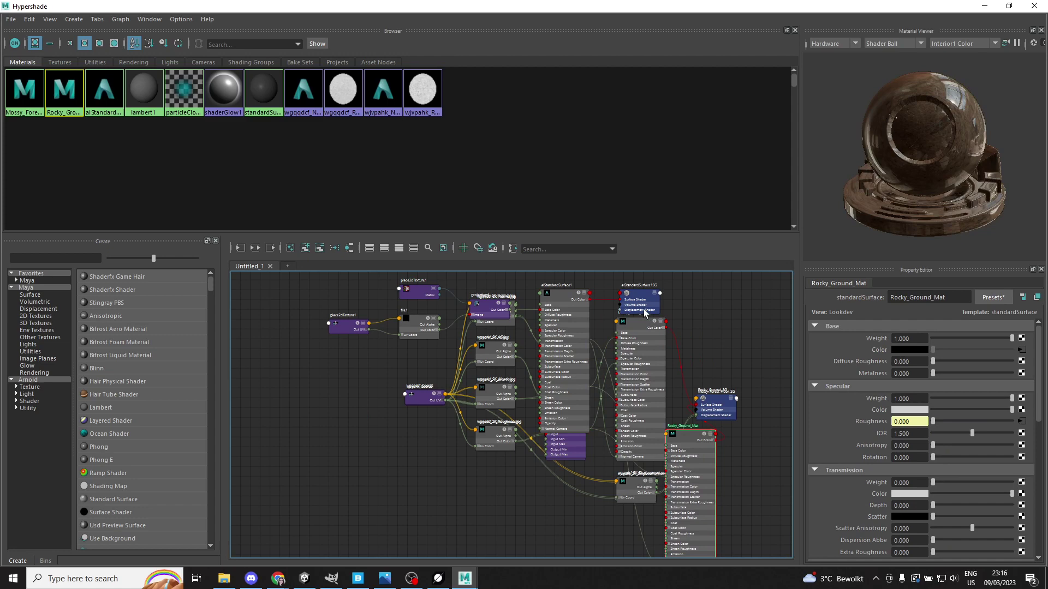
click(564, 302)
drag(564, 301, 576, 280)
mouse_move(495, 310)
mouse_down()
mouse_move(466, 380)
mouse_move(488, 282)
mouse_up()
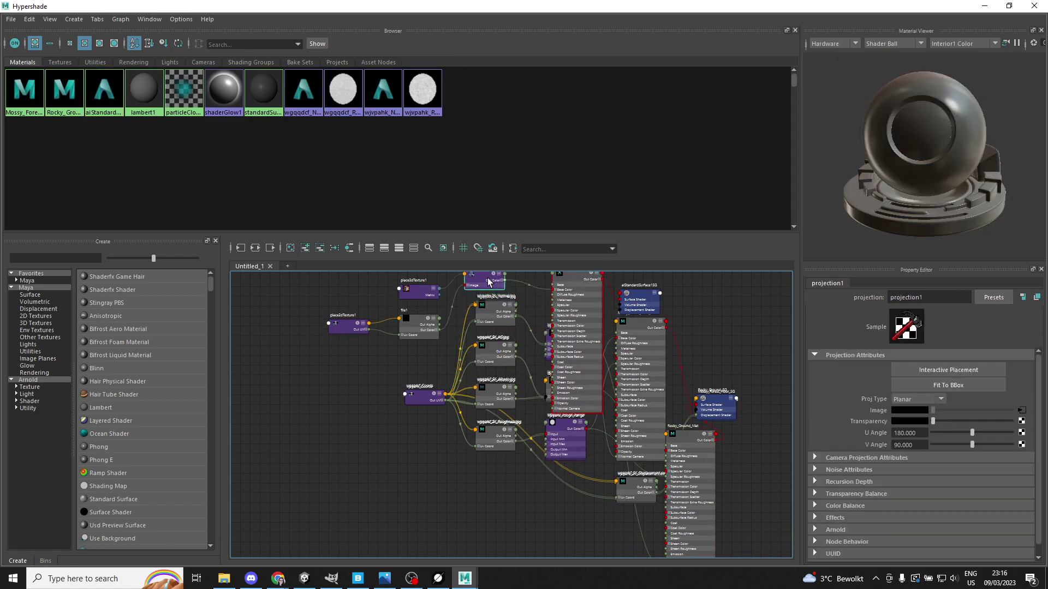
alt+middle_drag(378, 423, 370, 458)
scroll(371, 458, down, 2)
scroll(461, 329, up, 4)
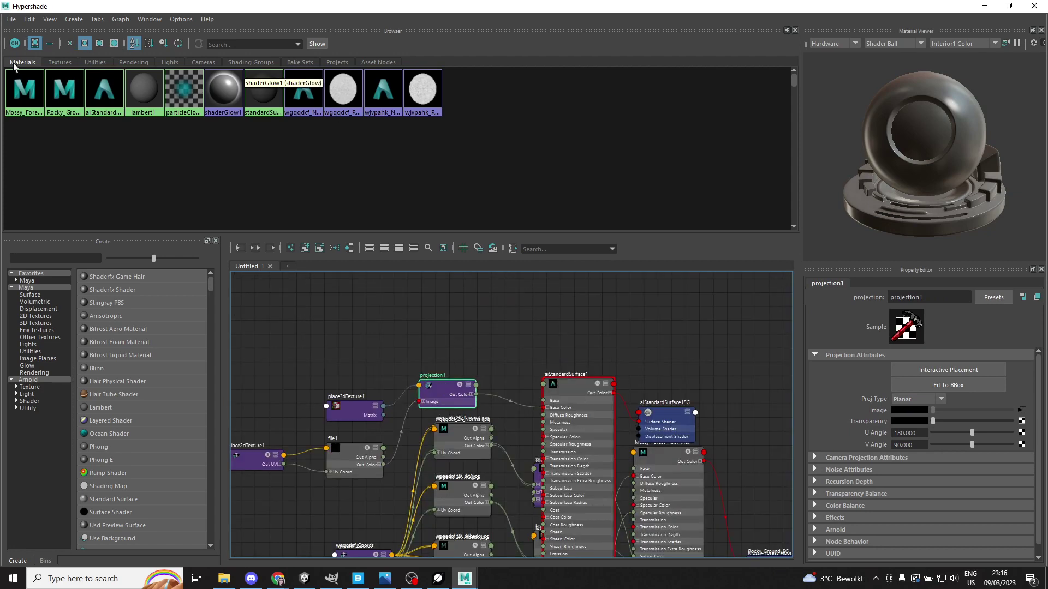
Step: Graph the networks of Mossy_Forest_Floor_Mat and Rocky_Ground_Mat together with the projection network in the Hypershade work area
click(29, 90)
click(81, 95)
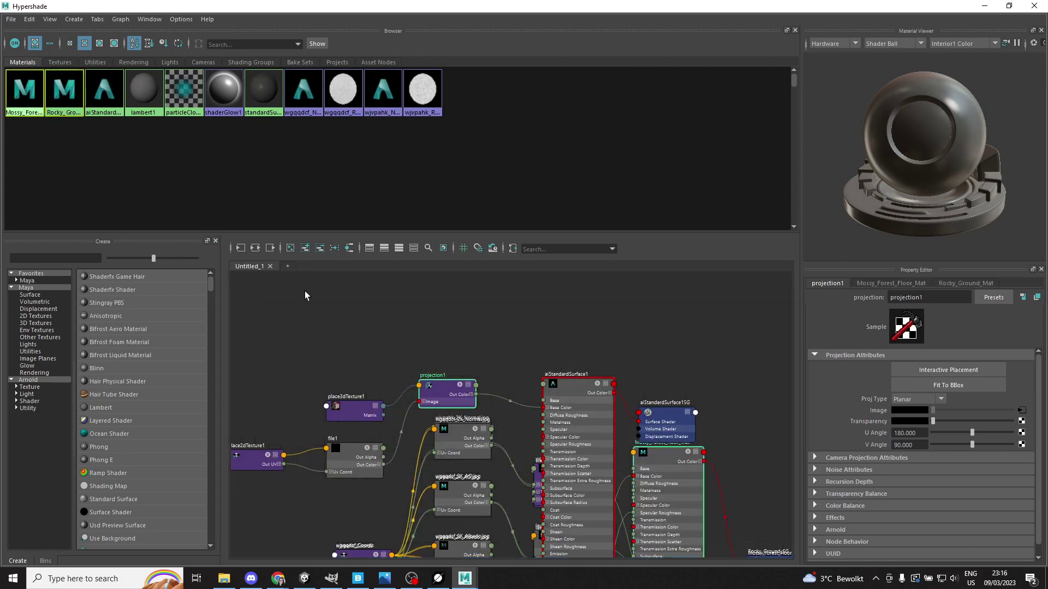
click(255, 249)
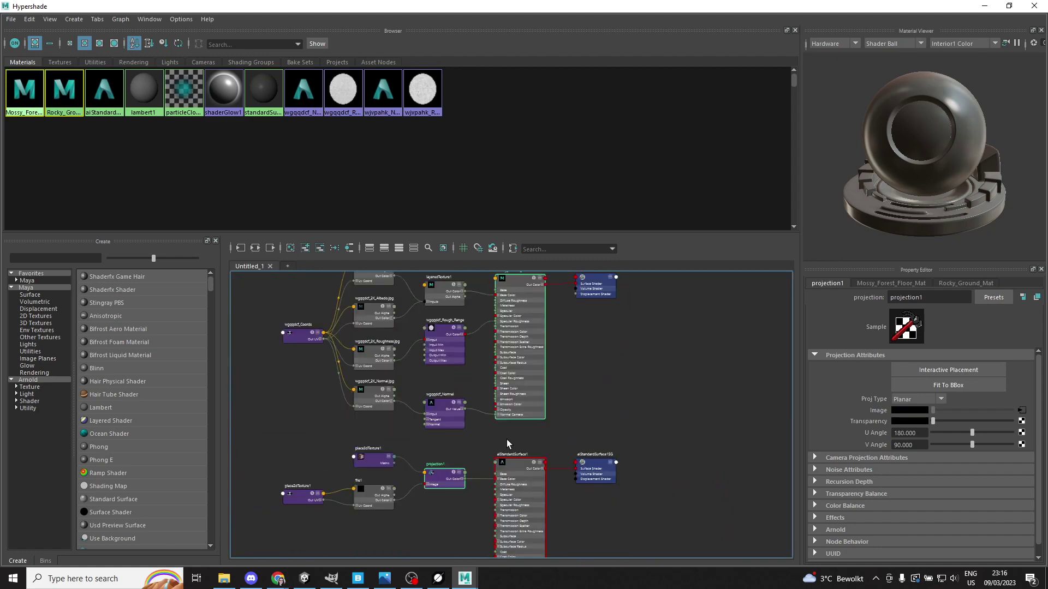
Step: Detach the aiStandardSurface from the projection, set it aside, and move the projection's four nodes beside the Rocky_Ground_Mat network
drag(464, 479, 839, 547)
scroll(704, 451, down, 3)
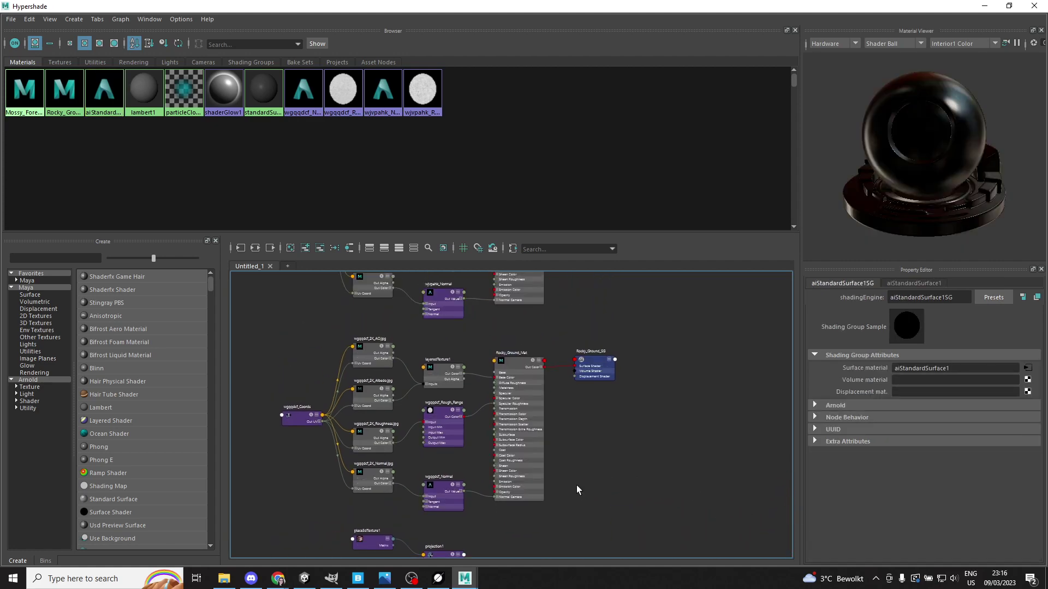
drag(517, 522, 349, 555)
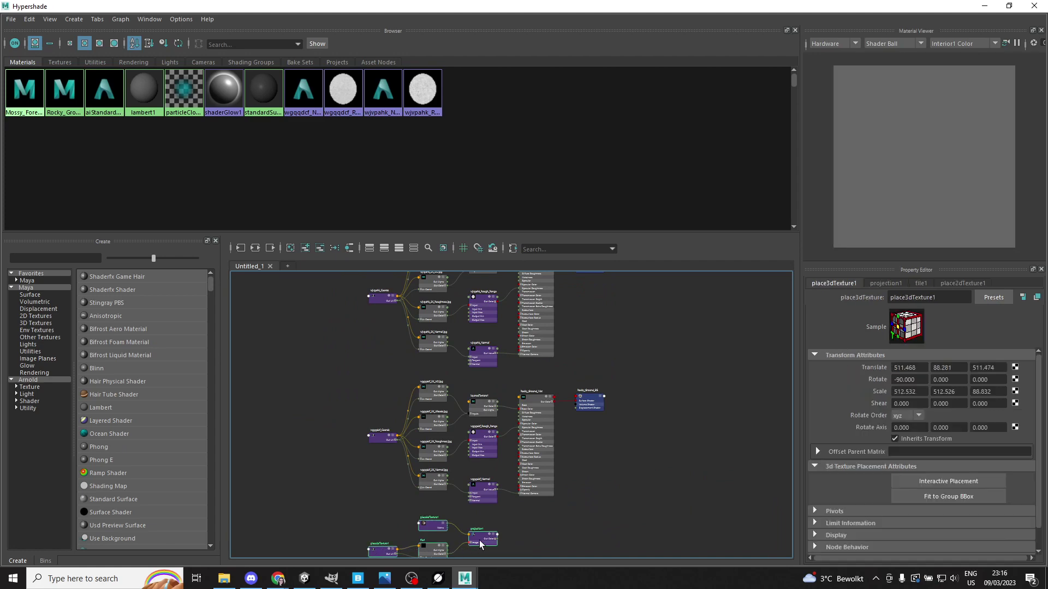
drag(483, 540, 699, 452)
scroll(672, 394, up, 3)
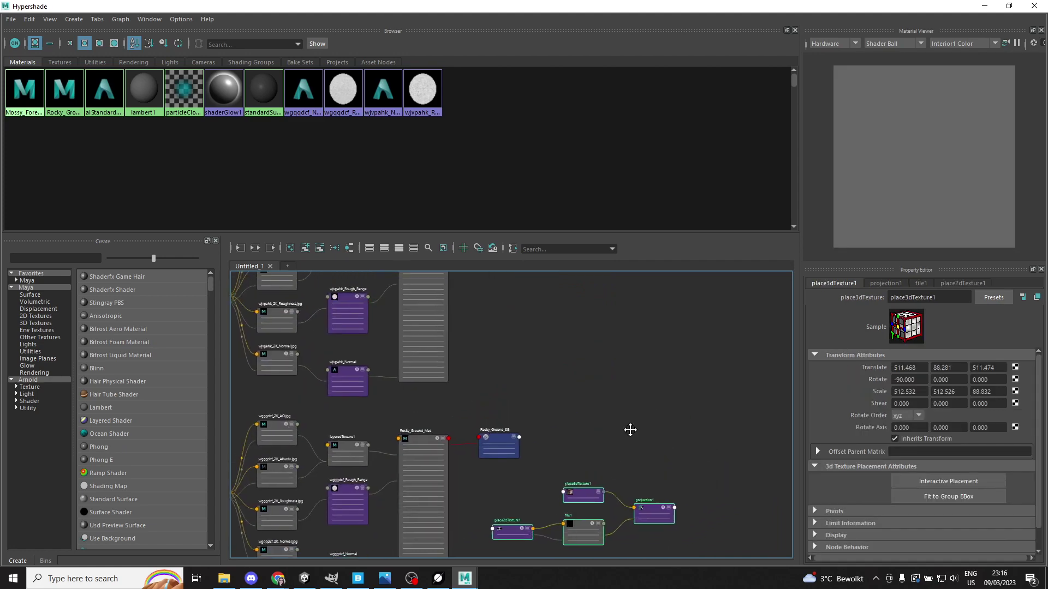
mouse_move(629, 428)
alt+middle_down()
mouse_move(617, 470)
mouse_move(615, 414)
alt+middle_up()
scroll(611, 393, down, 2)
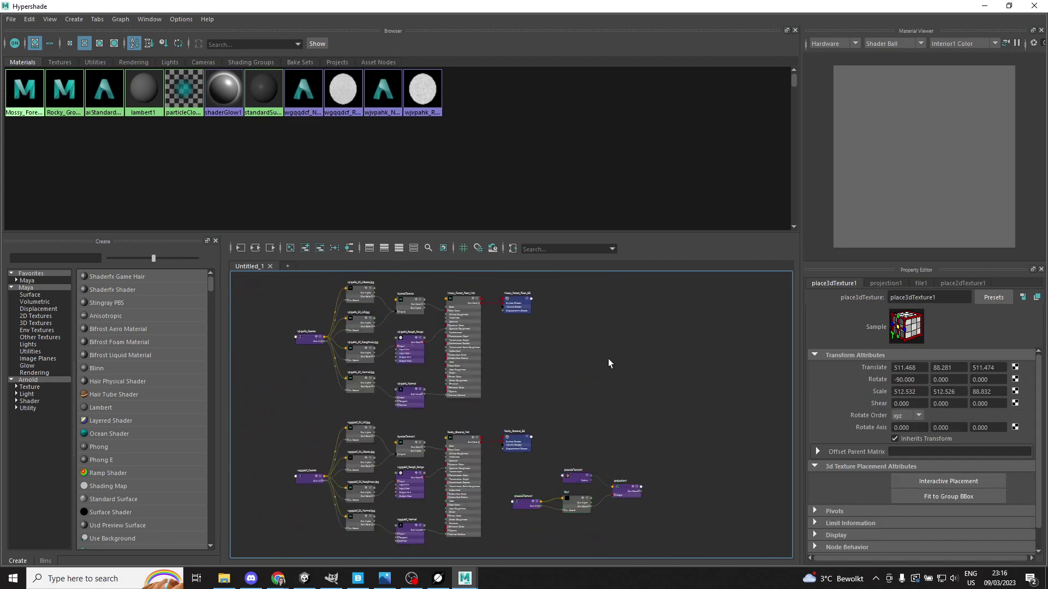
Step: Create an aiMixShader in the graph and enlarge the node work area by shrinking the material browser
click(68, 258)
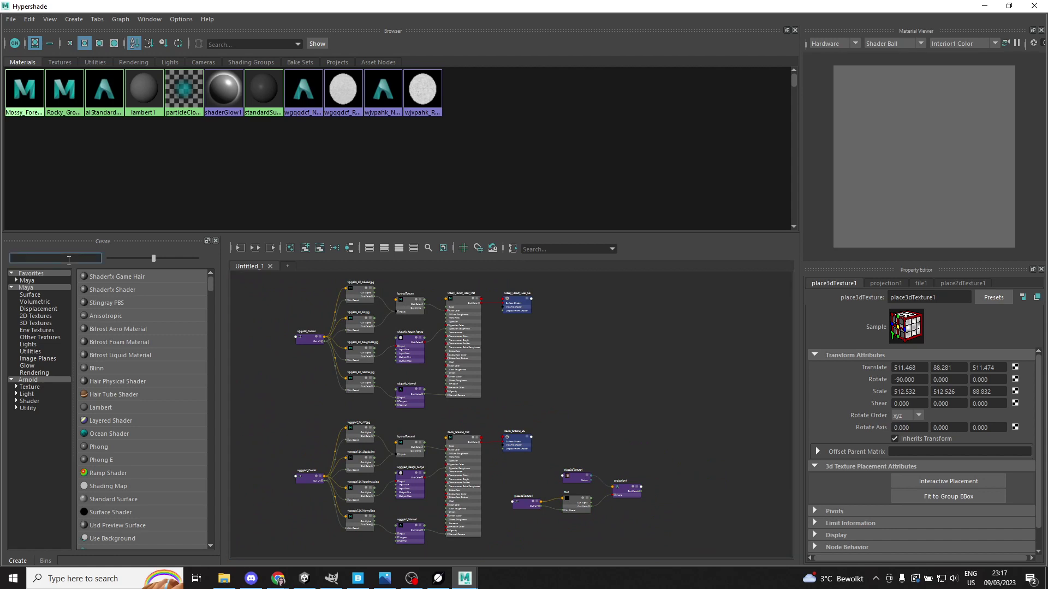
text(mix)
click(108, 277)
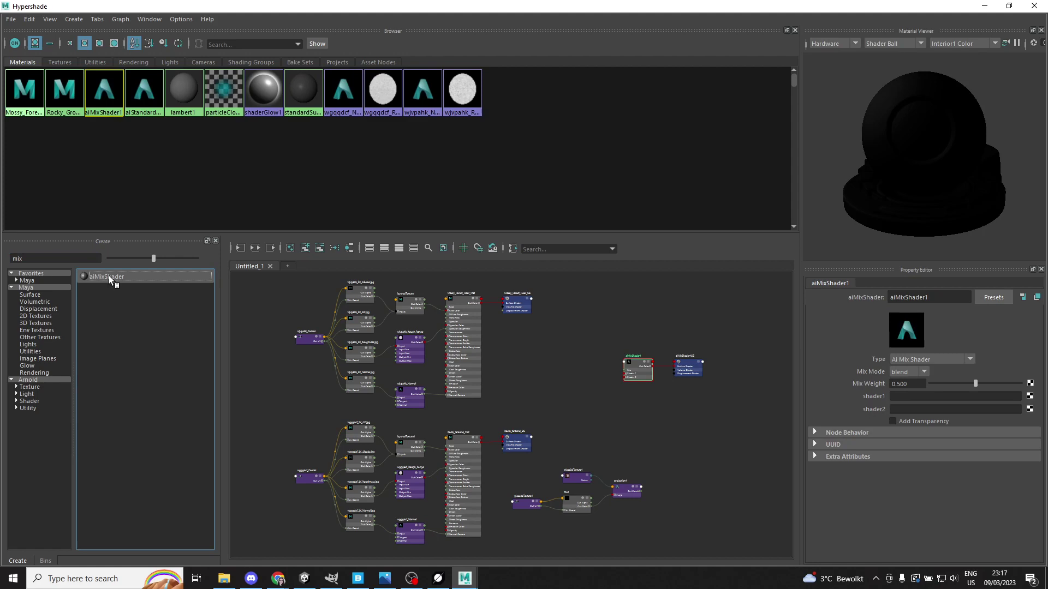
scroll(627, 378, up, 3)
scroll(626, 378, down, 2)
drag(593, 234, 593, 156)
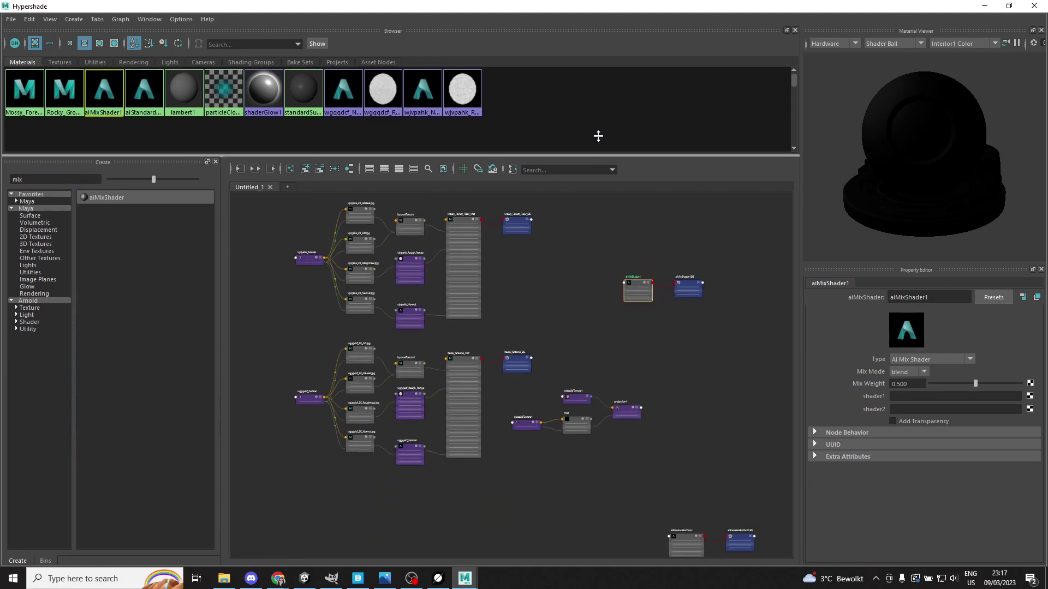
scroll(571, 205, up, 2)
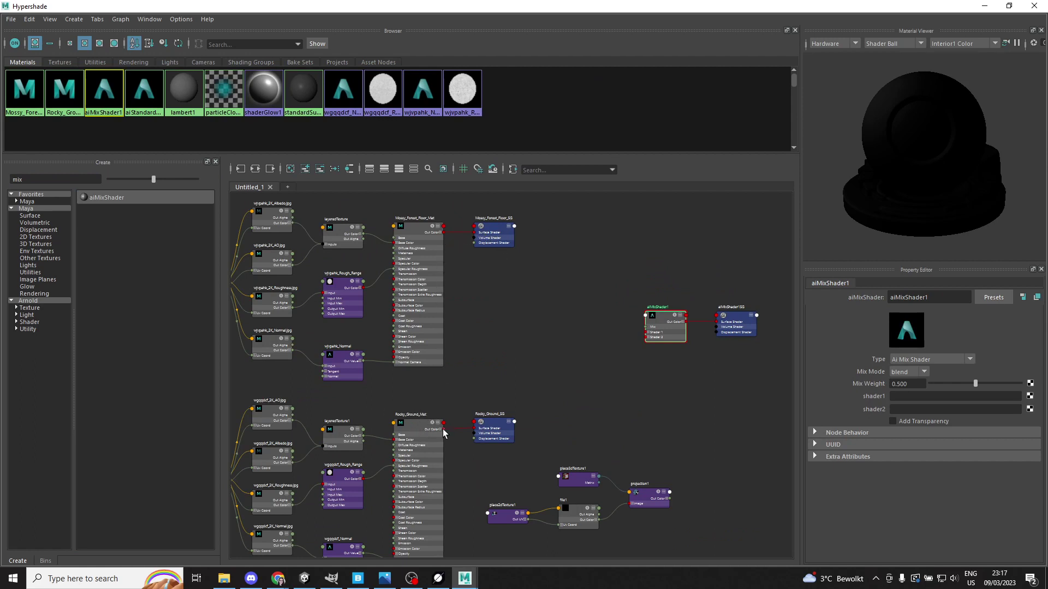
Step: Connect Rocky_Ground_Mat to shader1 and Mossy_Forest_Floor_Mat to shader2 of the aiMixShader
drag(443, 429, 649, 332)
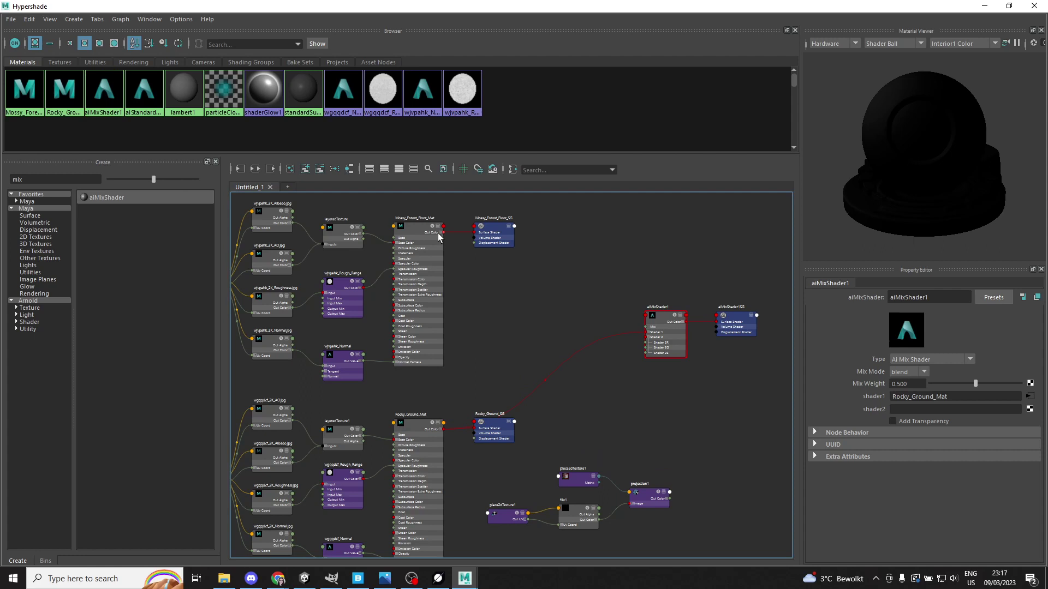
drag(443, 233, 646, 337)
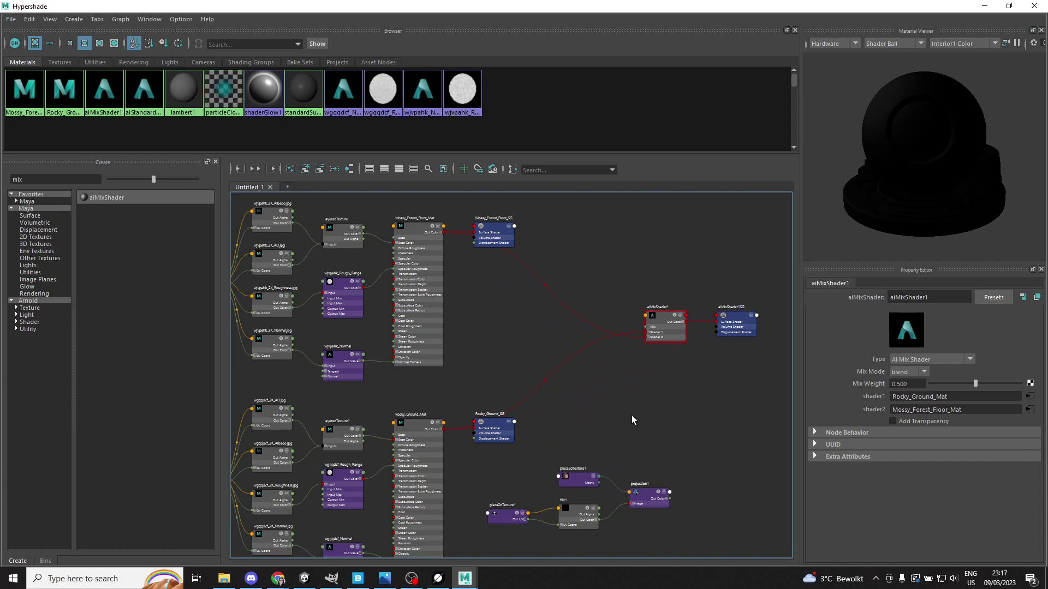
Step: Expand the projection node's Out Color output into its separate R, G and B channels
drag(651, 451, 611, 455)
scroll(666, 510, up, 5)
click(665, 486)
scroll(682, 489, down, 5)
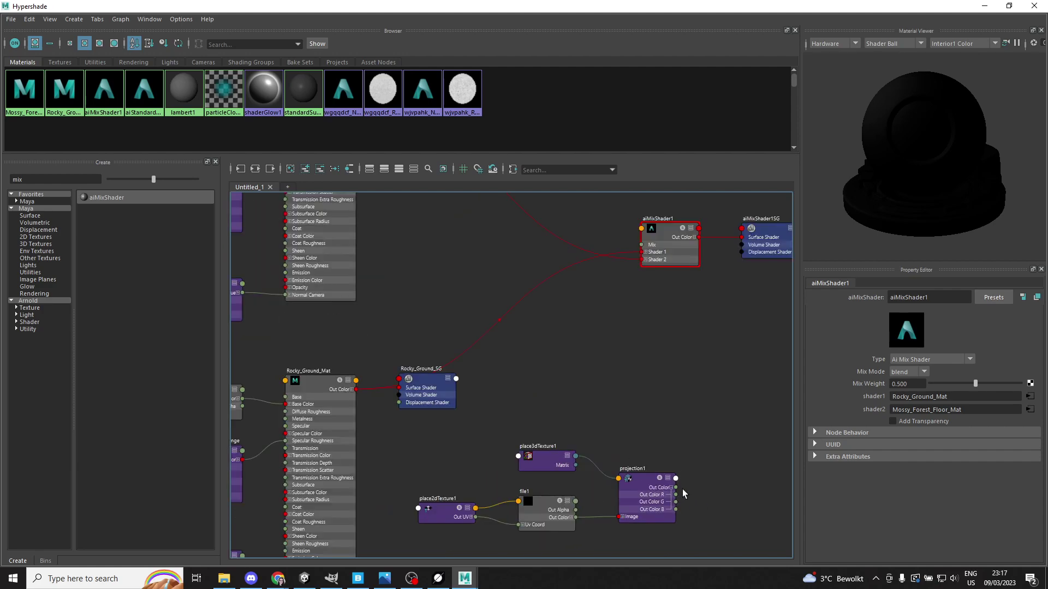
scroll(693, 443, up, 1)
Step: Load Splat Map_2.exr from the WorldCreatorTutorial folder into the file node that feeds the projection
click(585, 485)
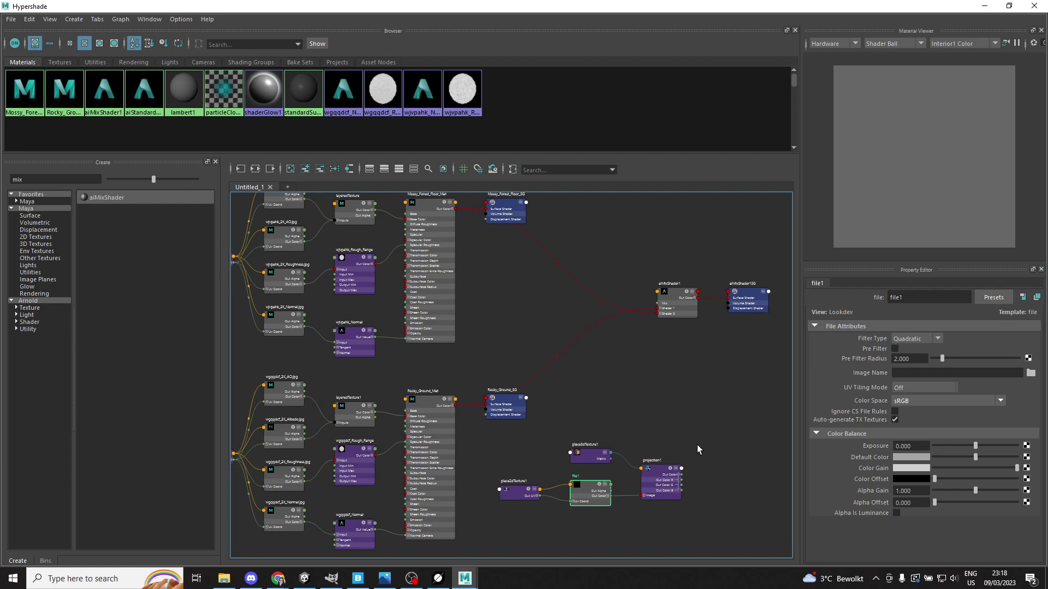
click(1030, 373)
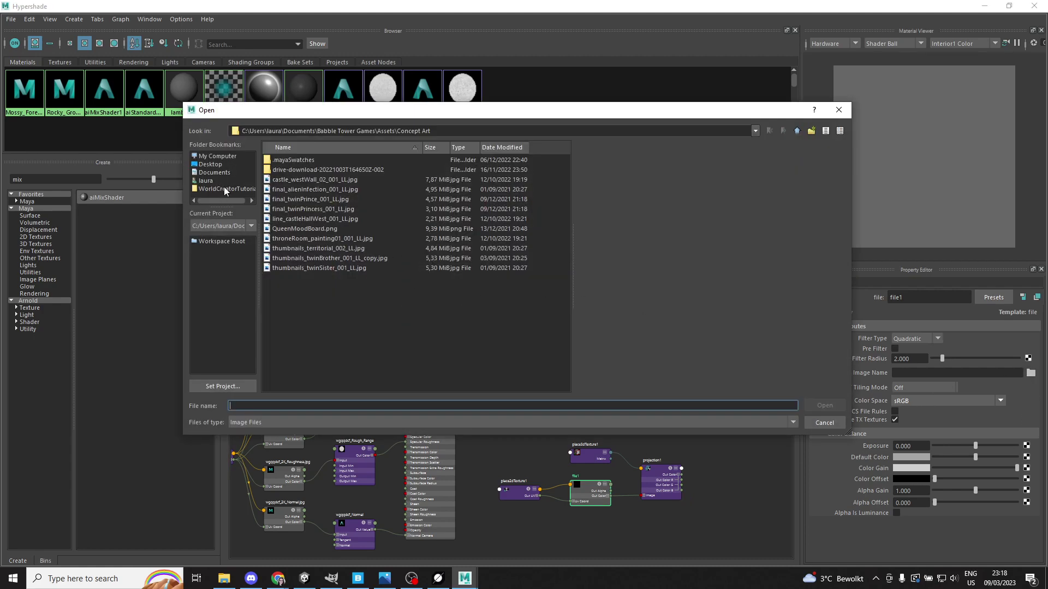
click(224, 189)
click(316, 210)
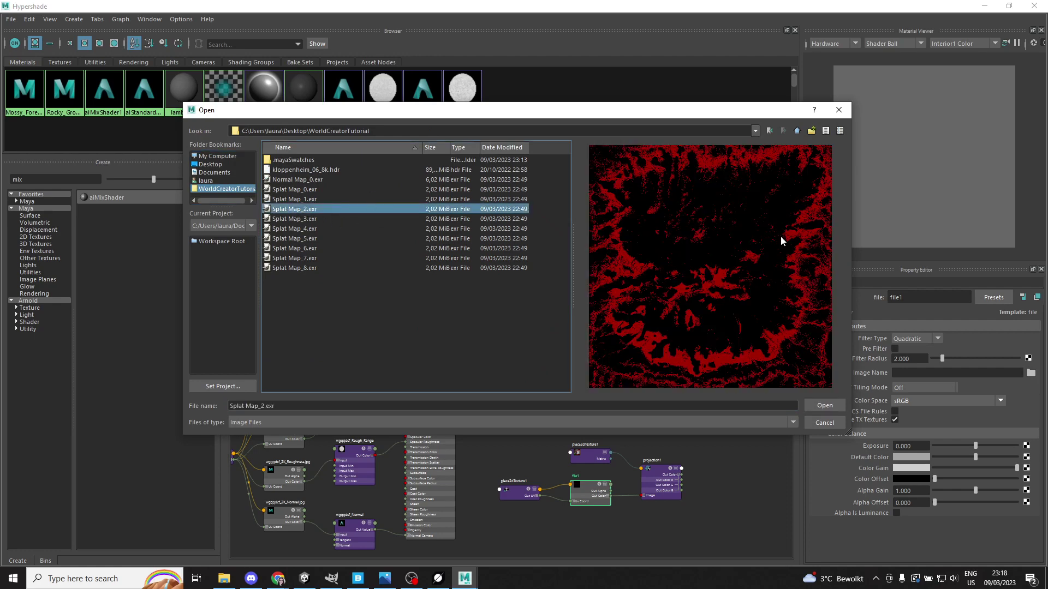
click(812, 401)
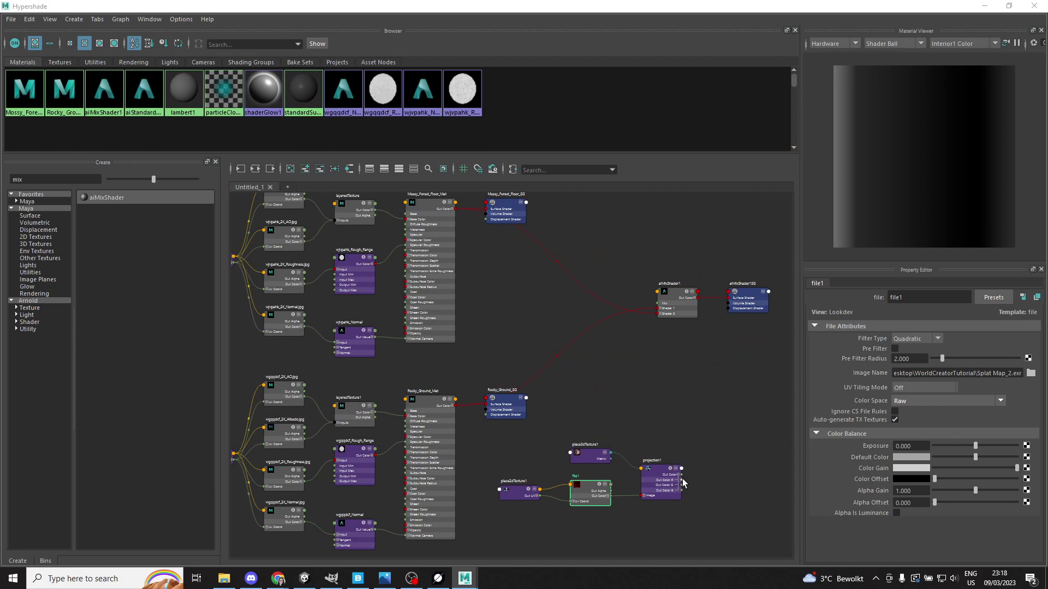
Step: Connect the projection's Out Color R to the aiMixShader's mix input and minimize the Hypershade
drag(681, 480, 657, 303)
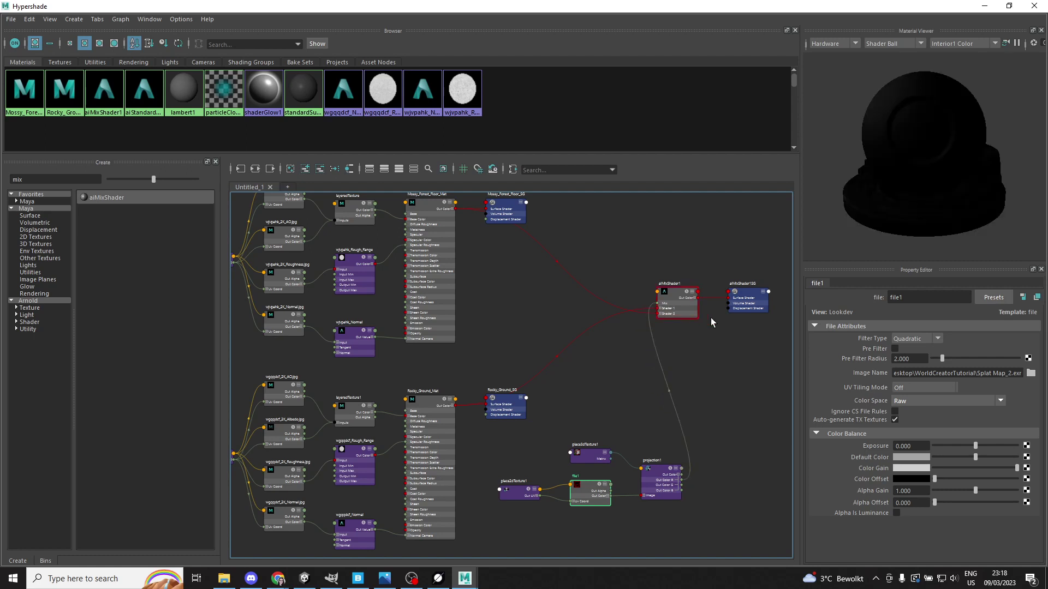
click(674, 303)
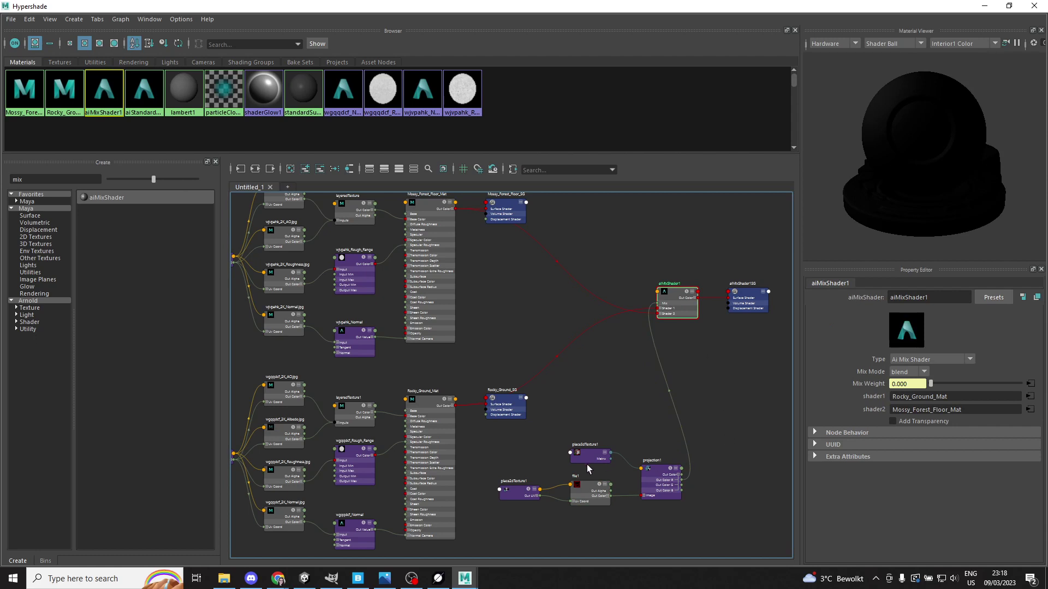
right_click(982, 9)
key(Escape)
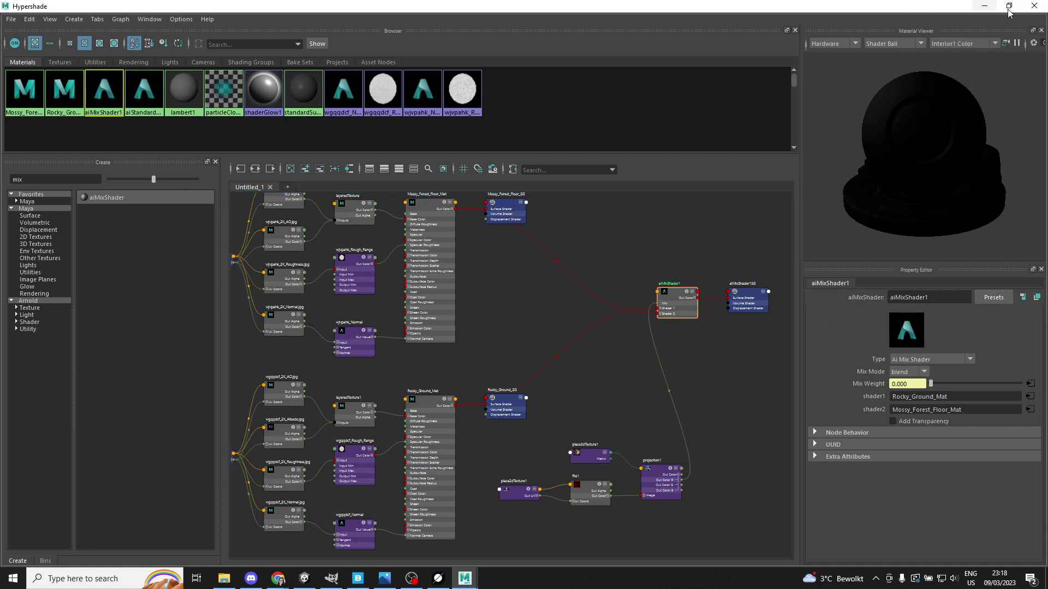
click(982, 6)
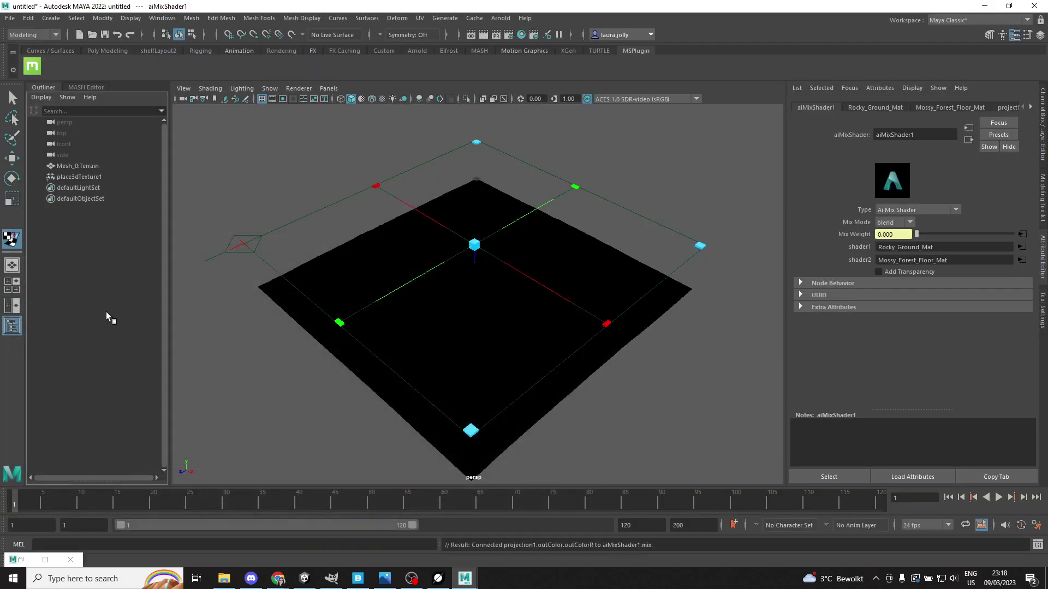
scroll(589, 299, up, 2)
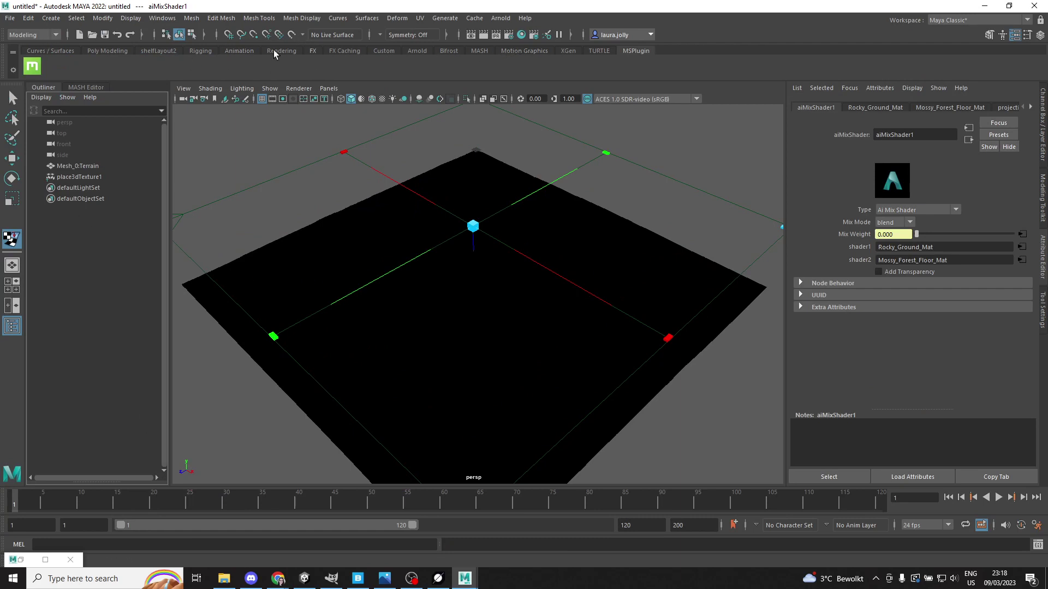
click(51, 18)
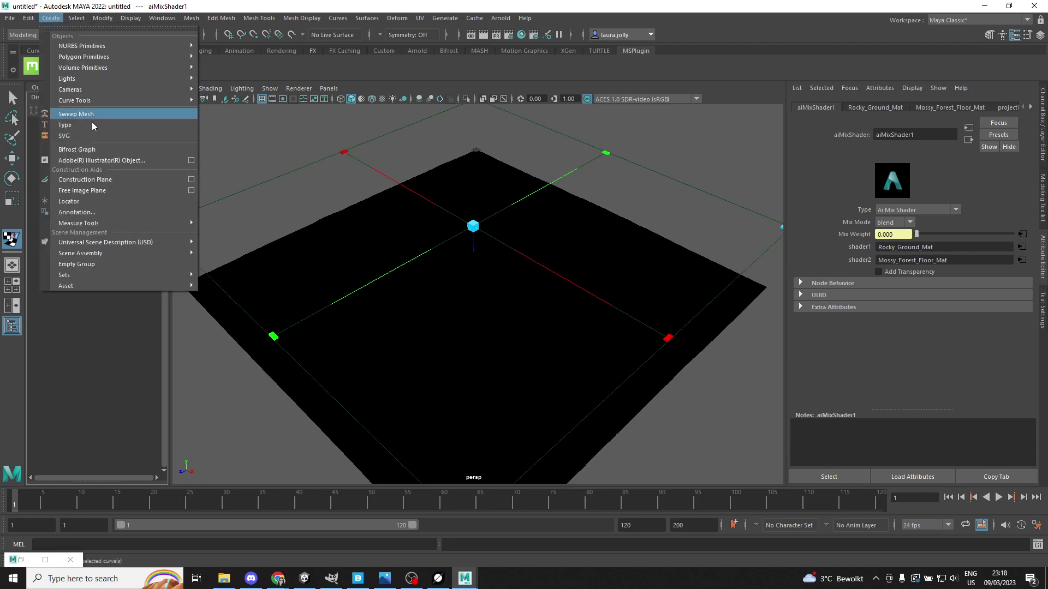
mouse_move(137, 80)
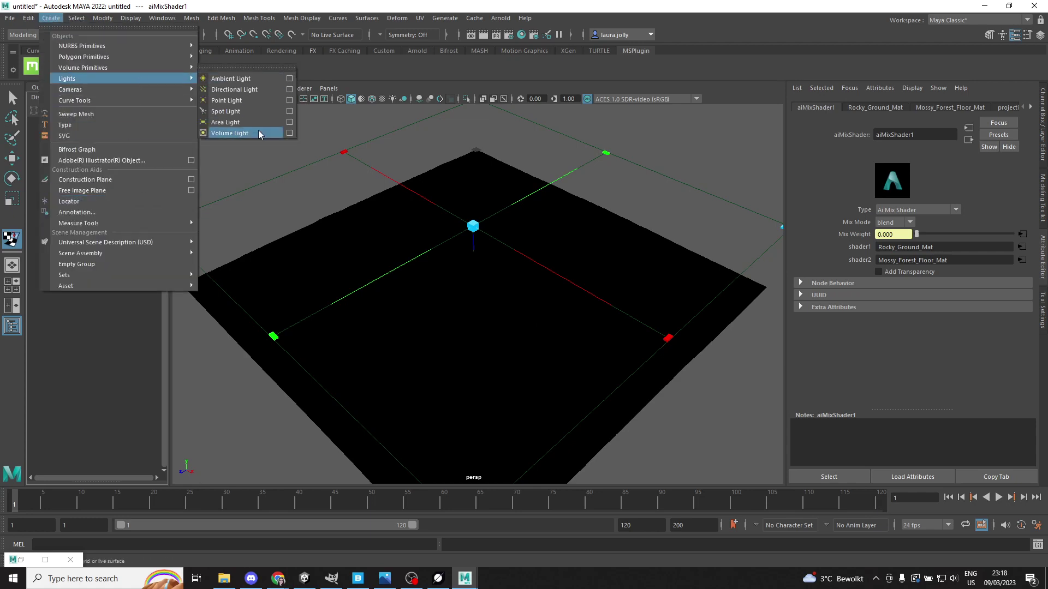
click(280, 4)
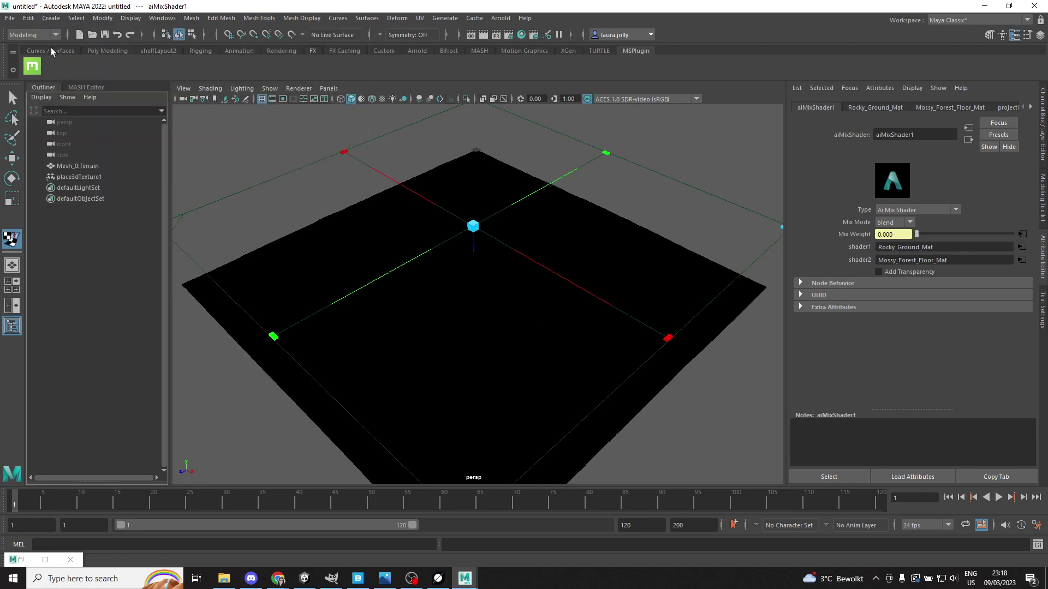
Step: Create an Arnold skydome light and connect a File texture to its color
click(415, 52)
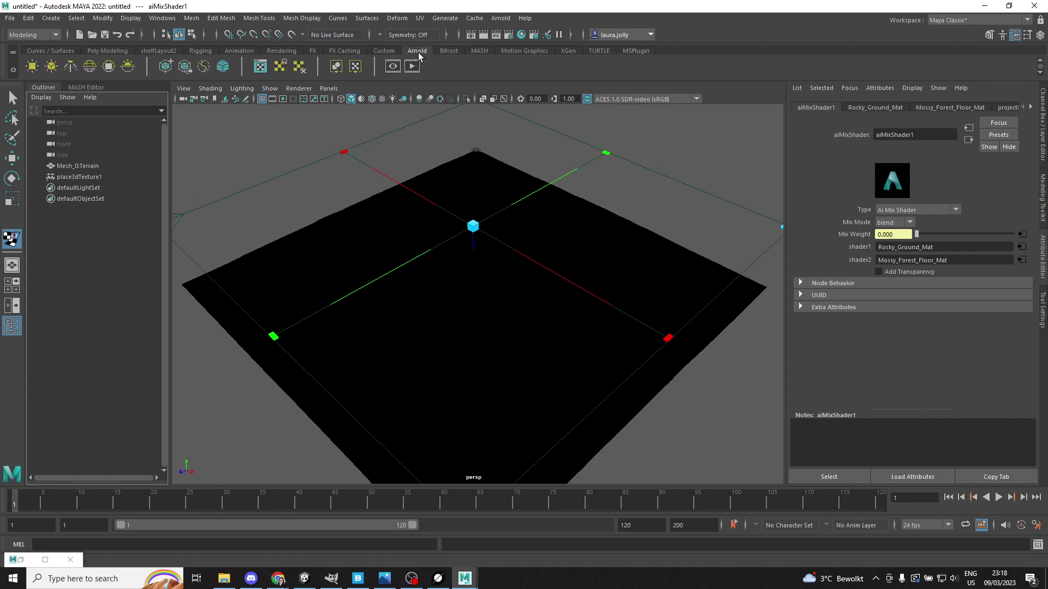
click(92, 66)
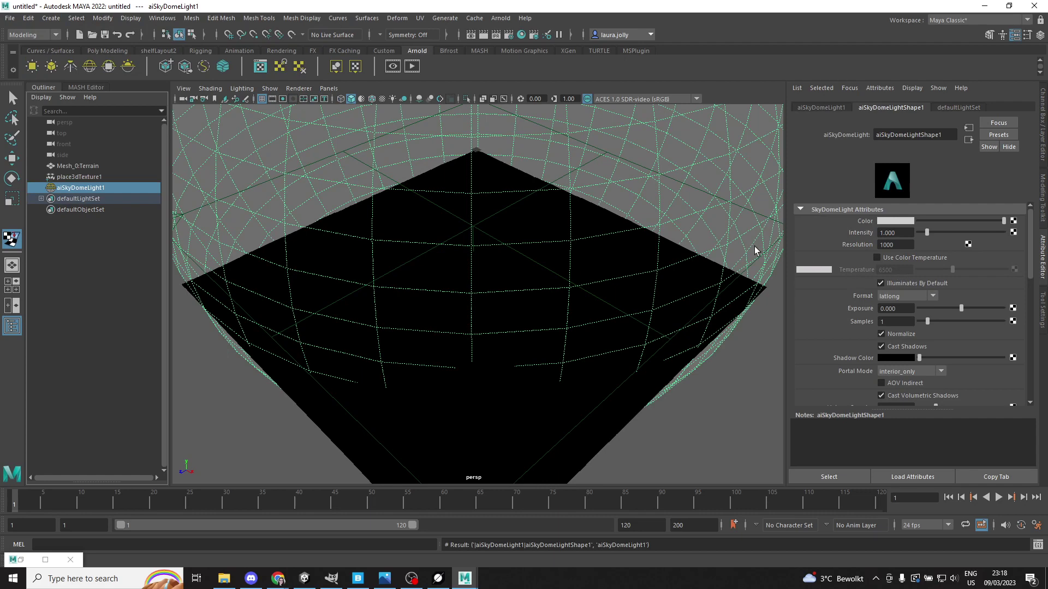
click(1013, 221)
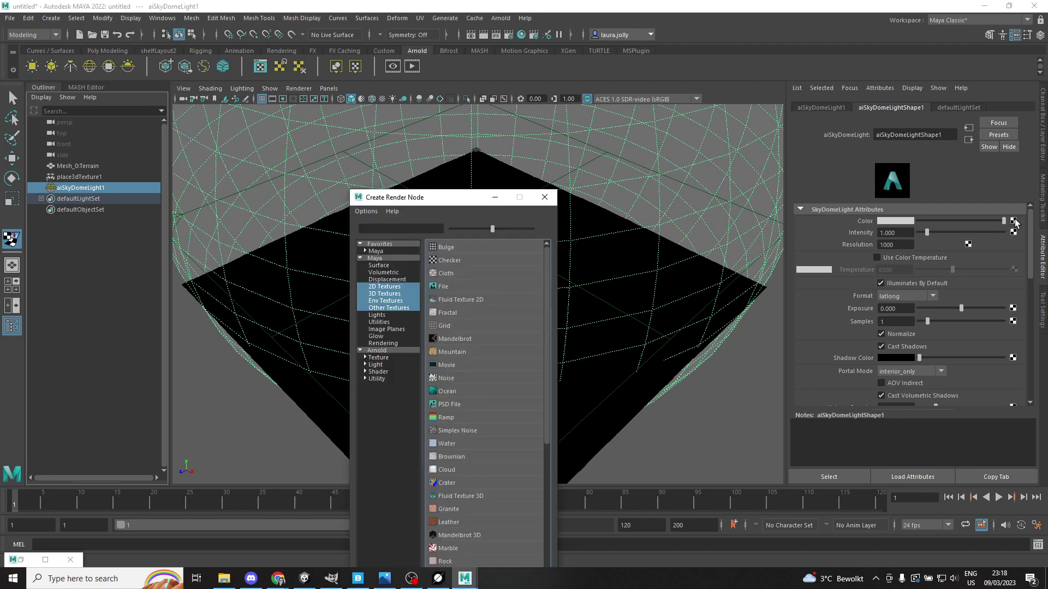
click(431, 287)
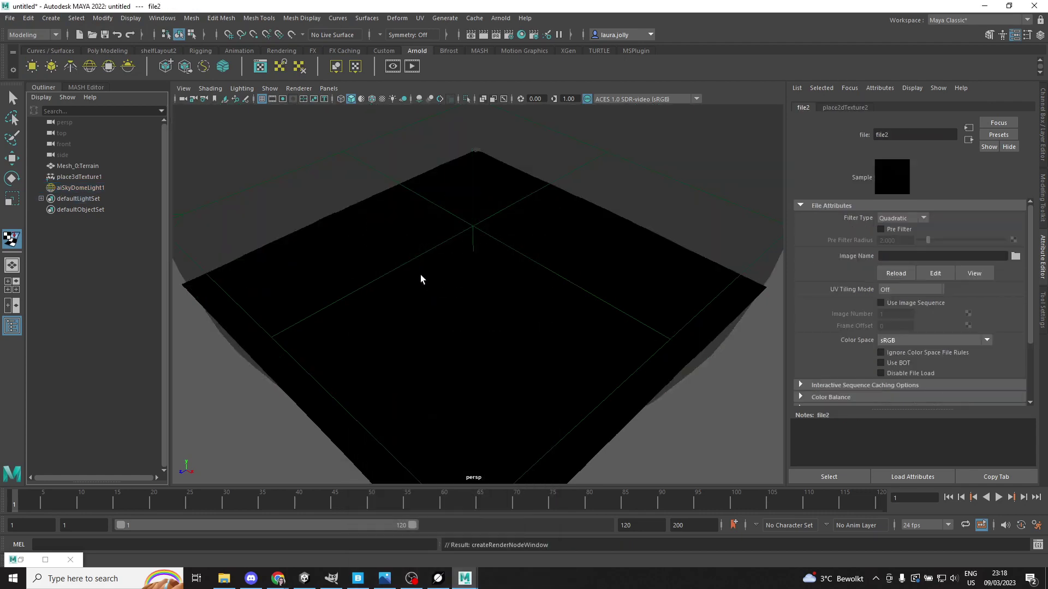
Step: Load kloppenheim_06_8k.hdr from the WorldCreatorTutorial folder as the skydome's color image
click(1015, 257)
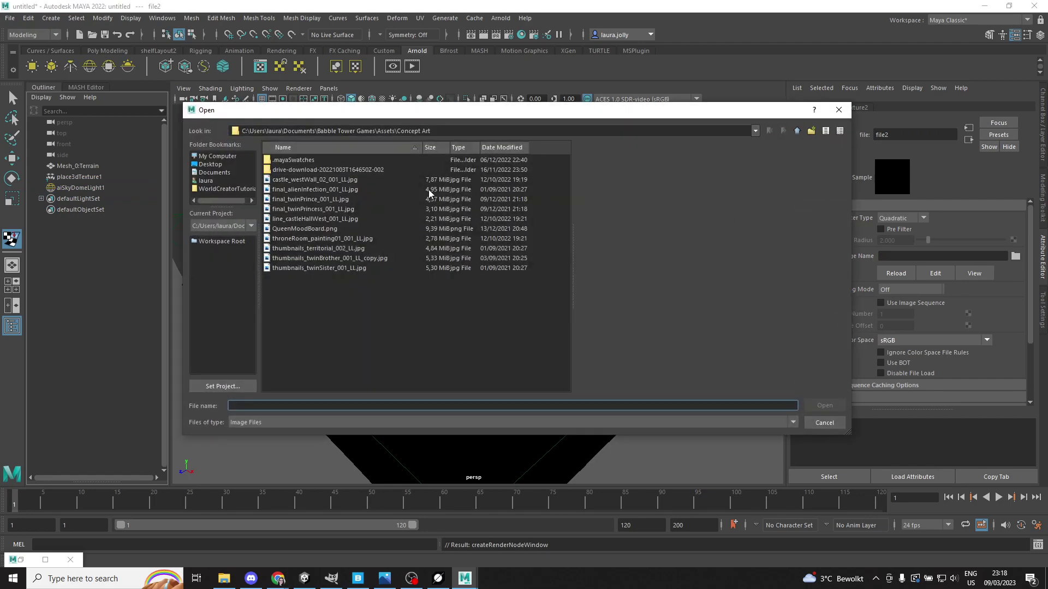
click(224, 189)
click(305, 170)
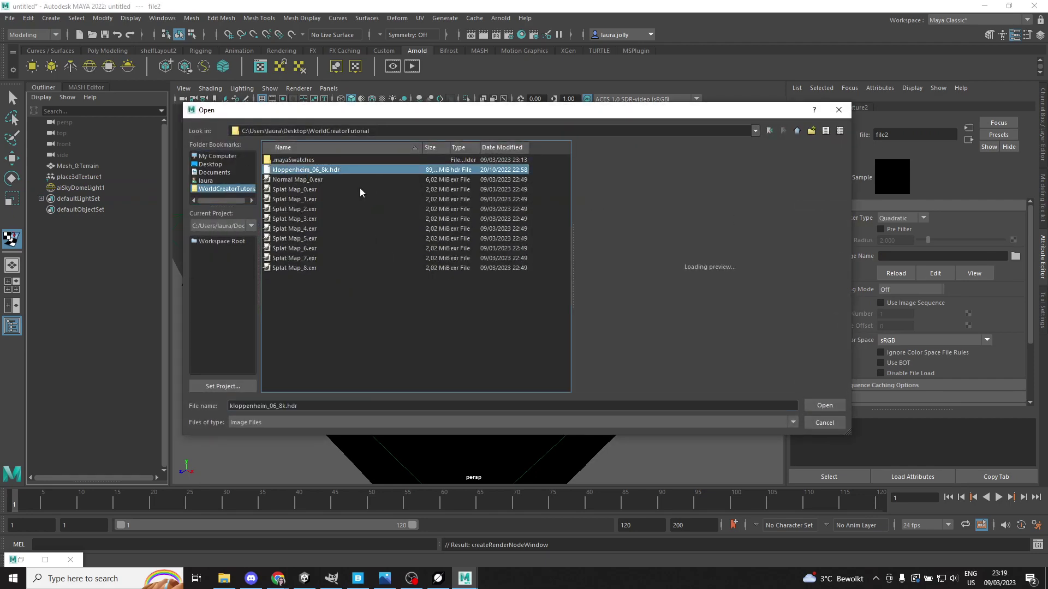
click(824, 406)
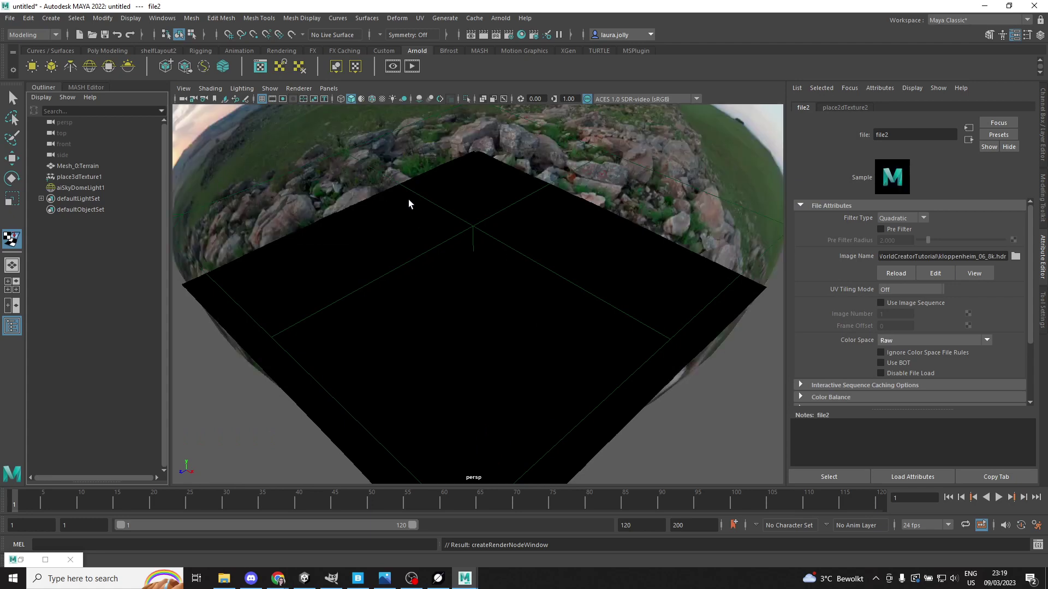
Step: Move the skydome light downward along the Y axis relative to the terrain
scroll(474, 196, up, 5)
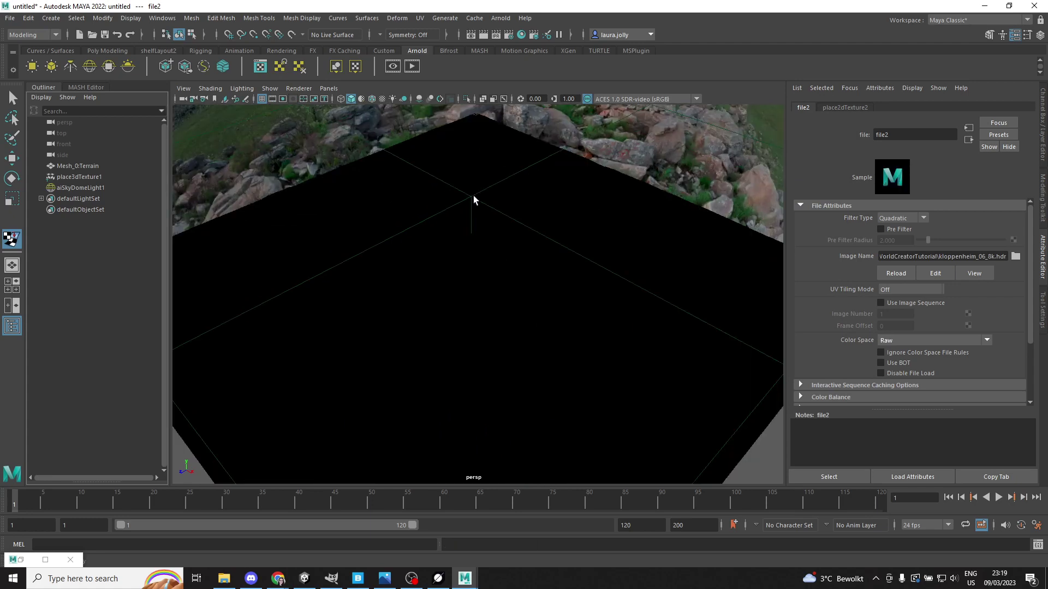
scroll(463, 204, down, 8)
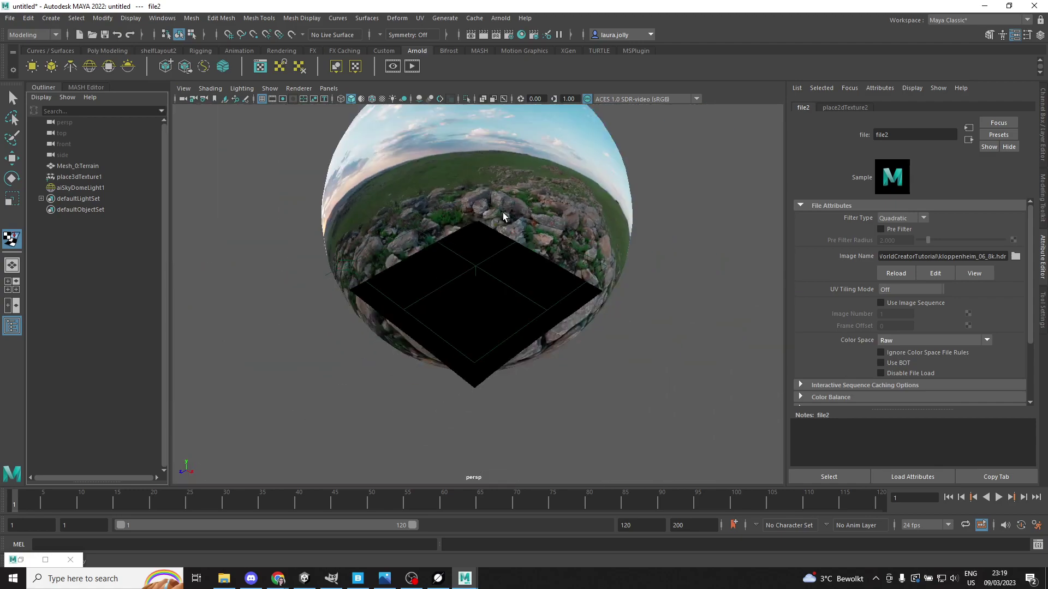
click(539, 172)
key(w)
alt+drag(479, 178, 480, 245)
key(f)
scroll(622, 272, down, 5)
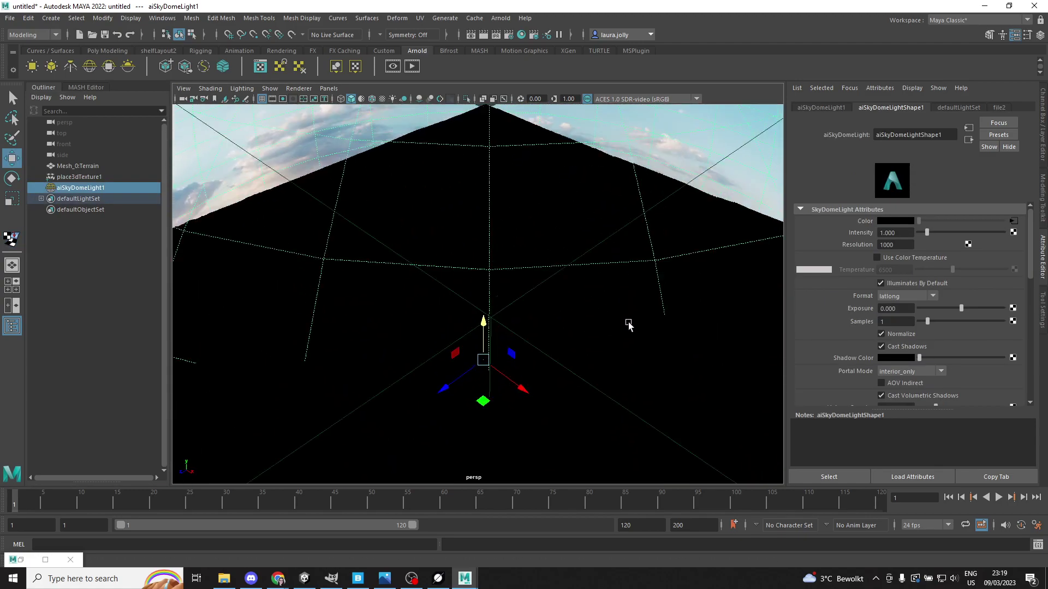
Step: Adjust the skydome light's height along the Y axis so the HDRI horizon sits behind the terrain
scroll(628, 284, down, 2)
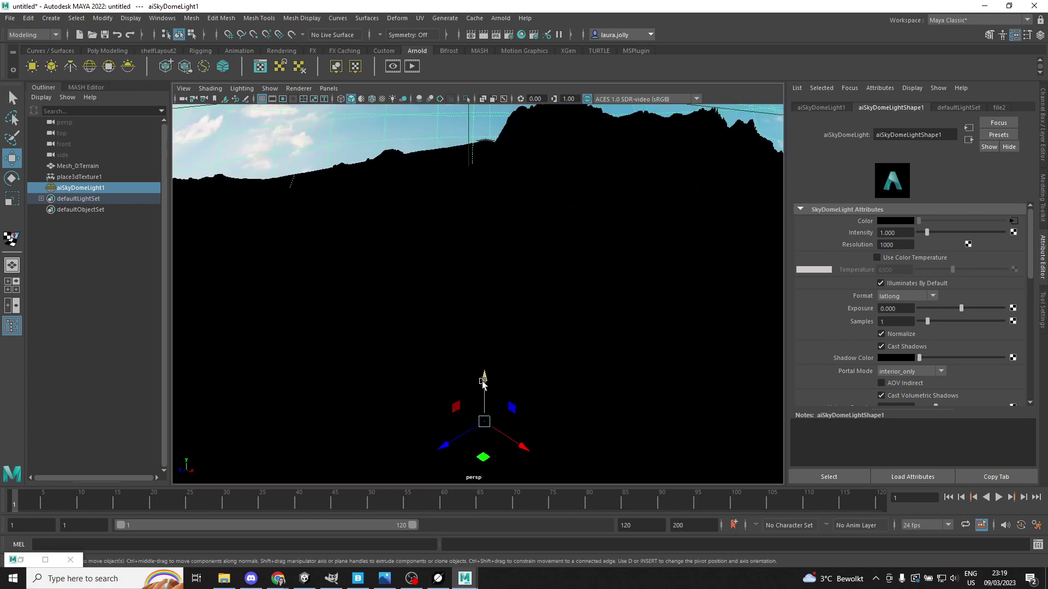
drag(482, 376, 440, 201)
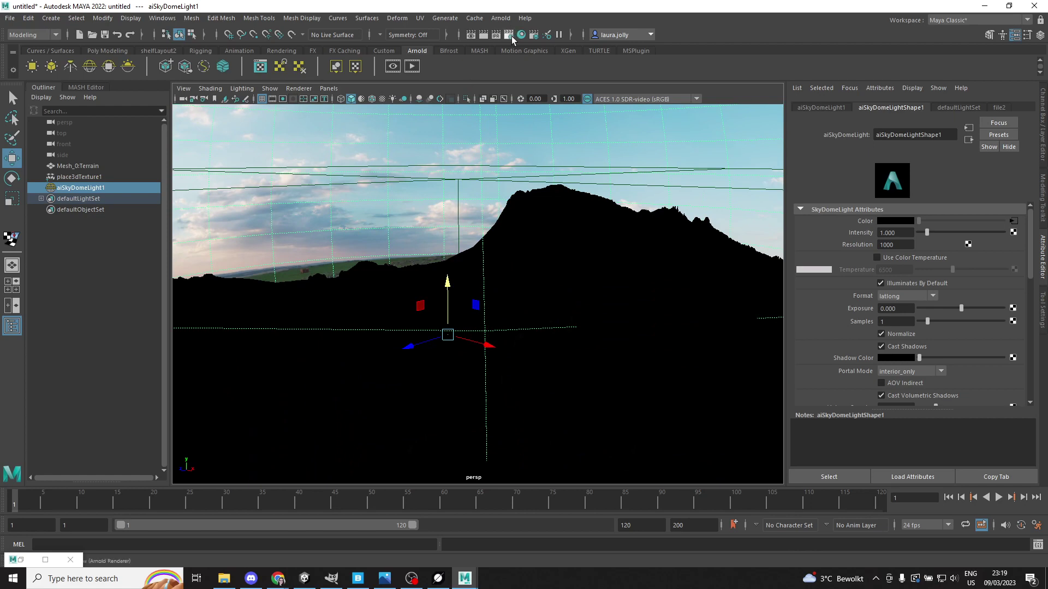
Step: Save the scene as Tutorial_03.mb in the WorldCreatorTutorial folder
click(11, 18)
click(53, 78)
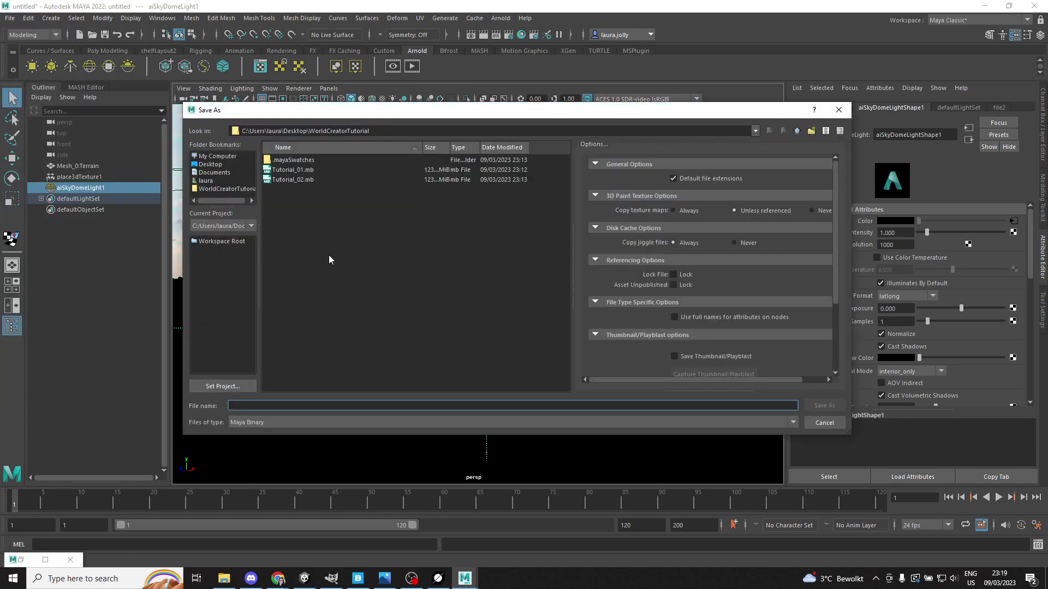
click(307, 180)
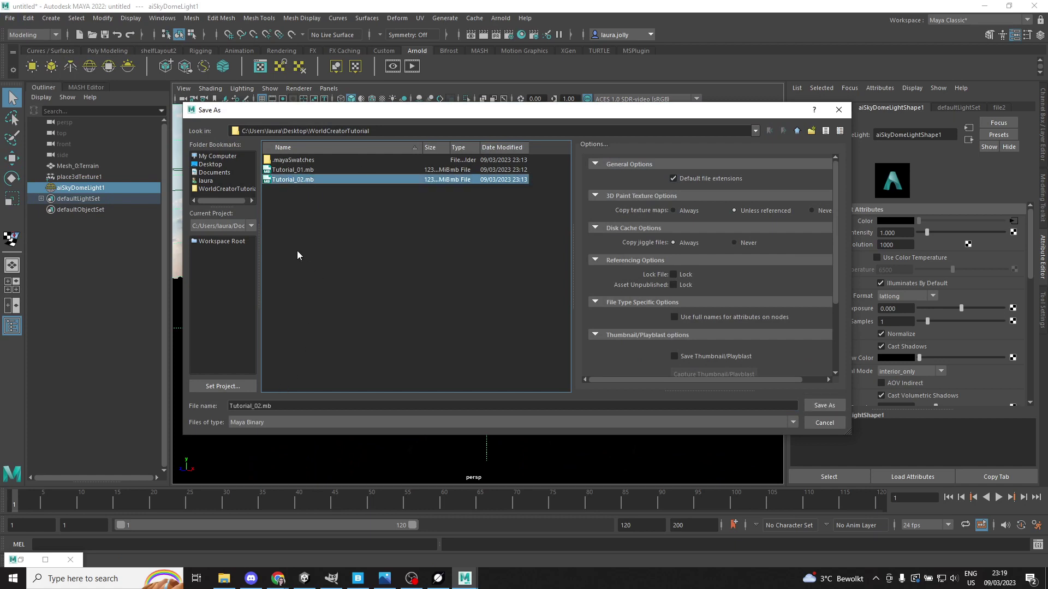
click(262, 406)
key(BackSpace)
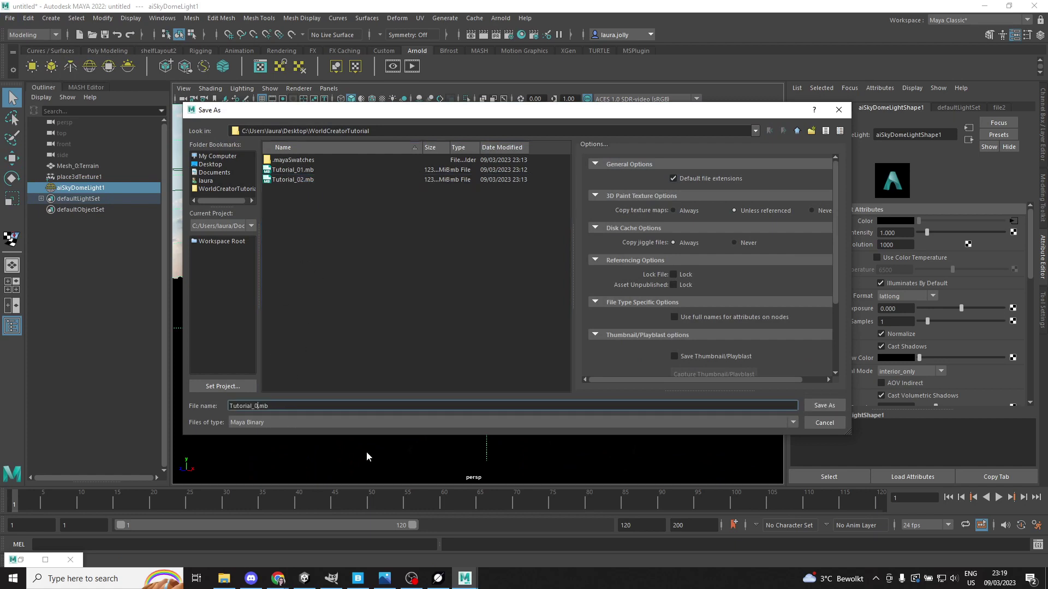
text(3)
click(433, 296)
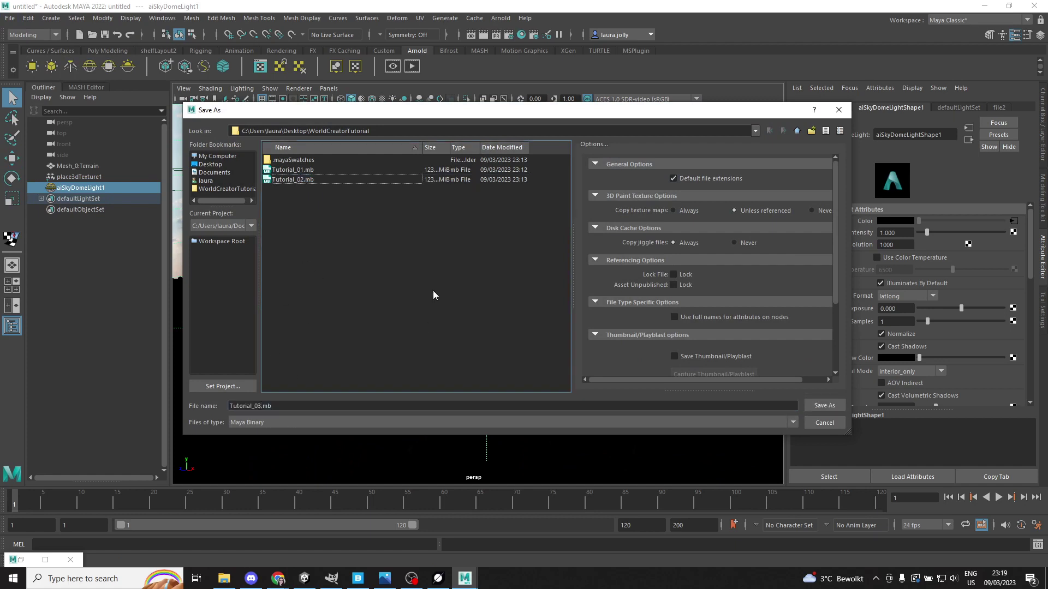
click(827, 405)
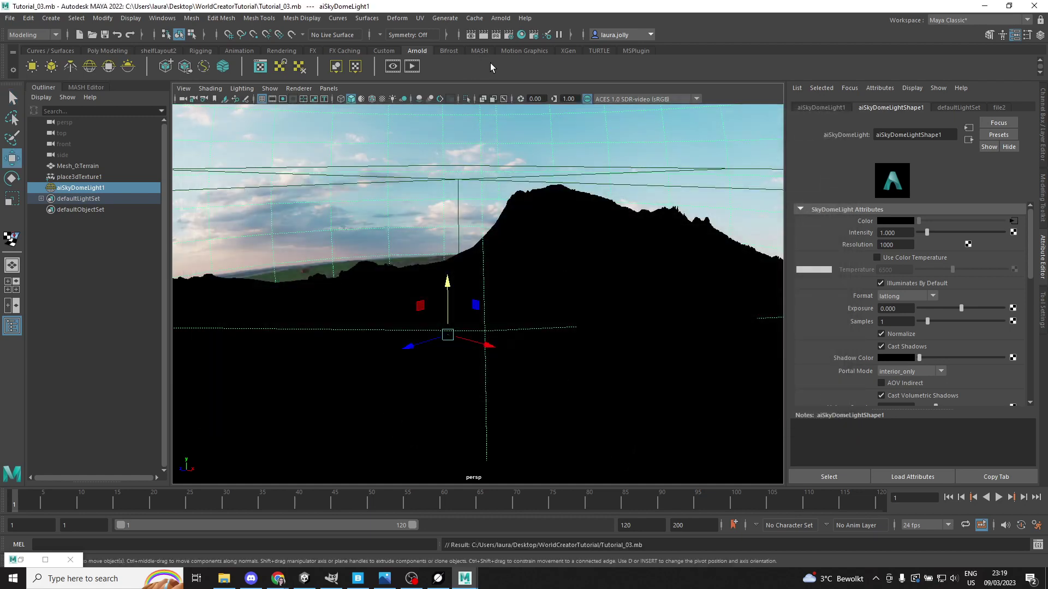
Step: Open the Arnold RenderView
click(502, 19)
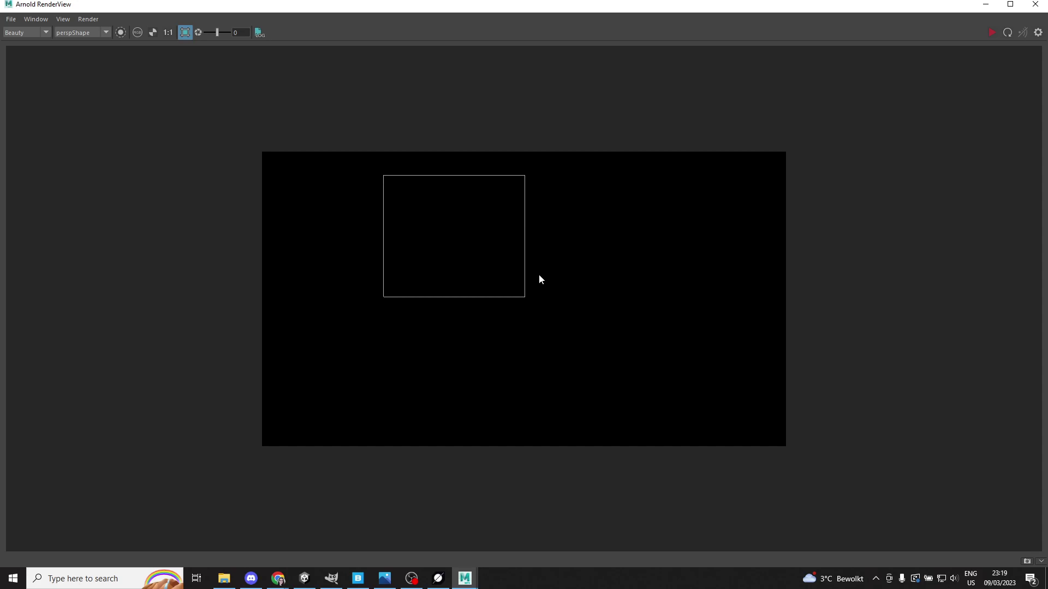
click(11, 18)
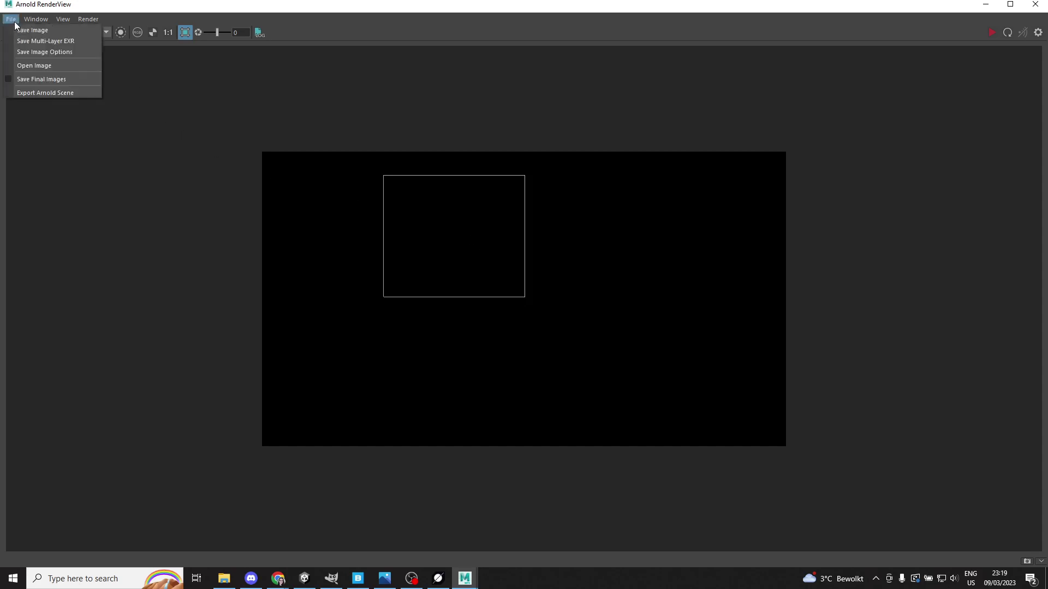
mouse_move(34, 22)
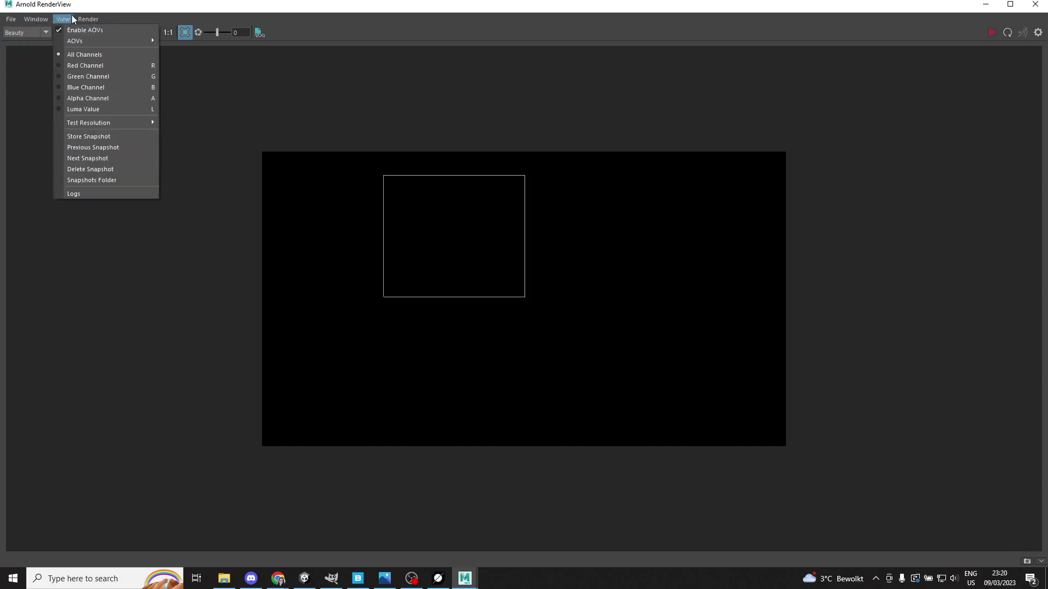
mouse_move(88, 18)
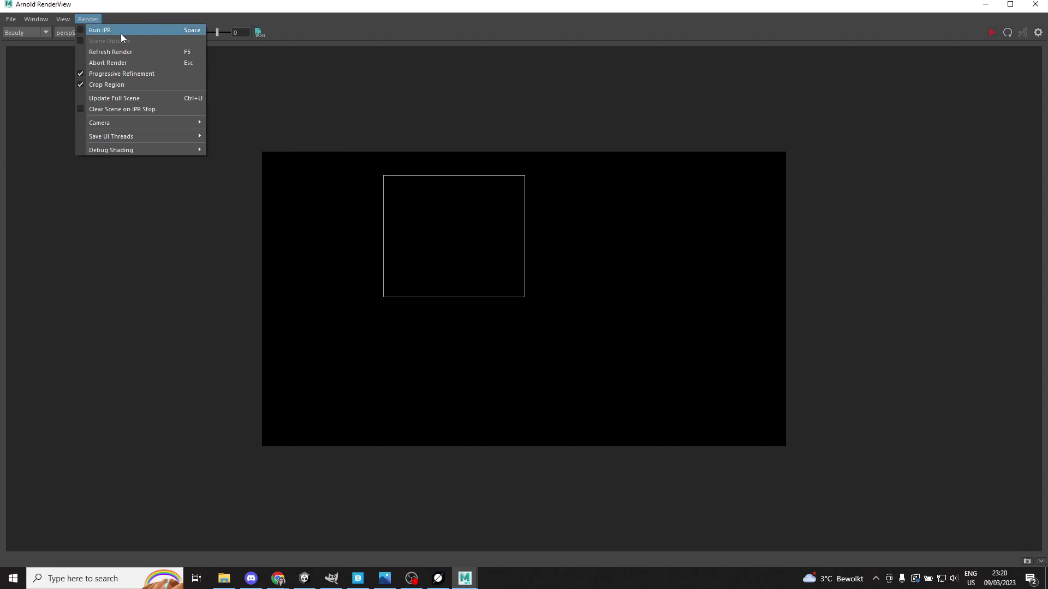
click(229, 77)
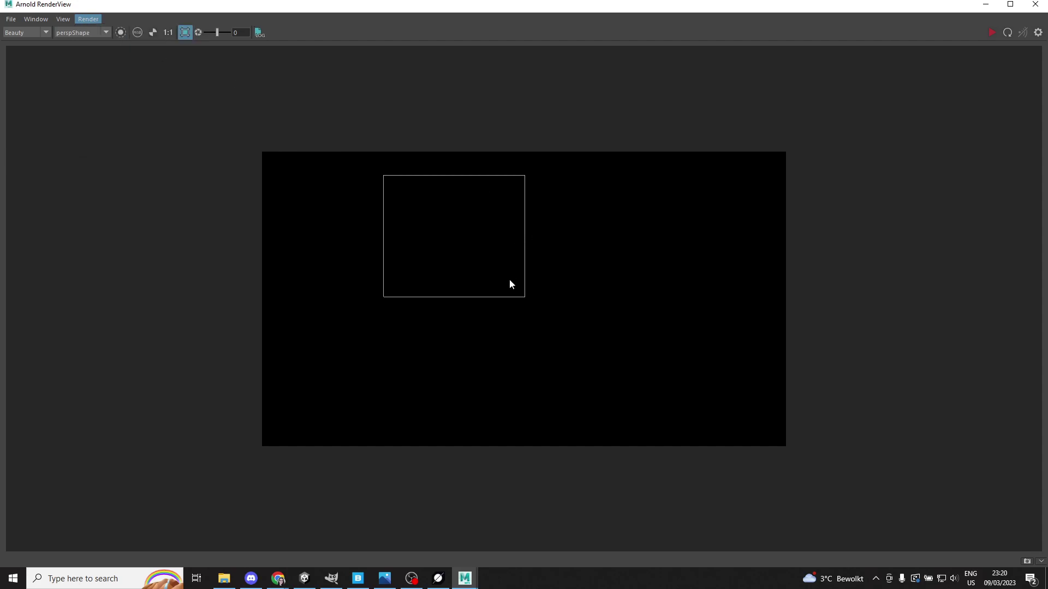